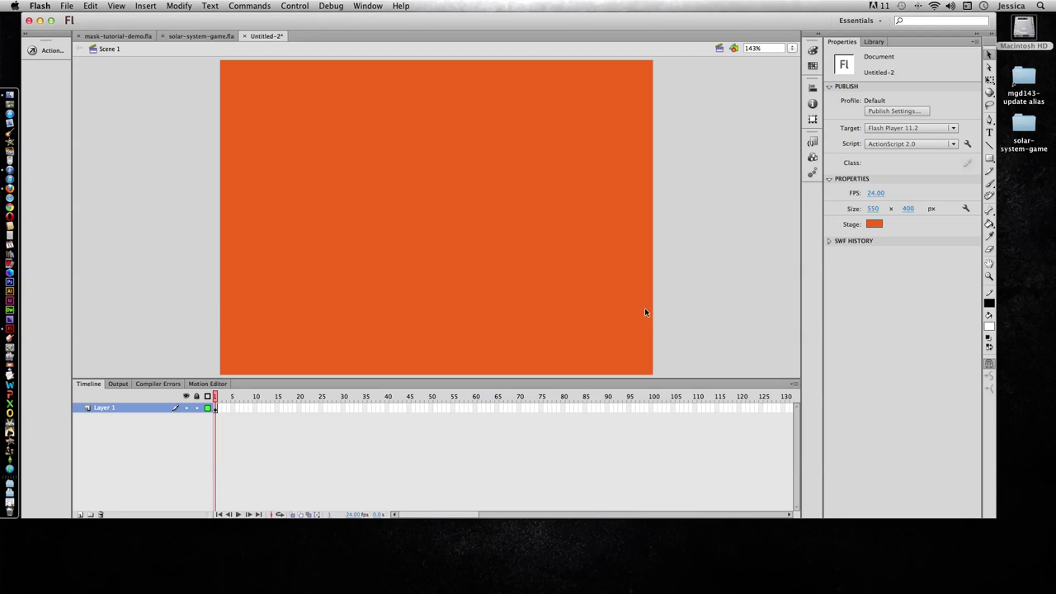
# Pick the Text tool, set to white 96 pt Changing static text, for the heading
pyautogui.click(989, 134)
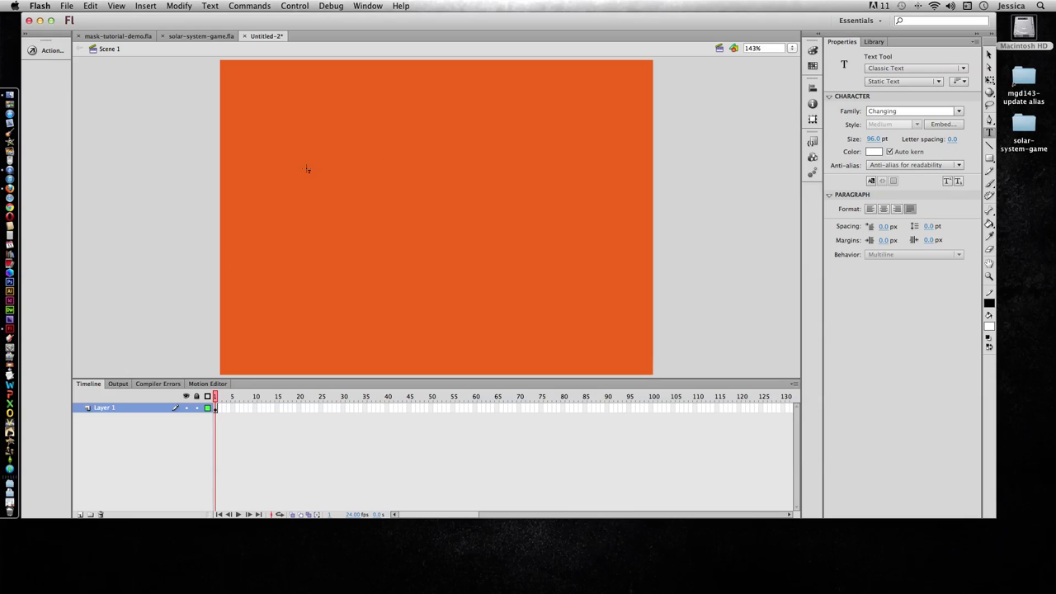
# Type the heading 'Animation' in a new text box near the stage's top-left
pyautogui.click(254, 165)
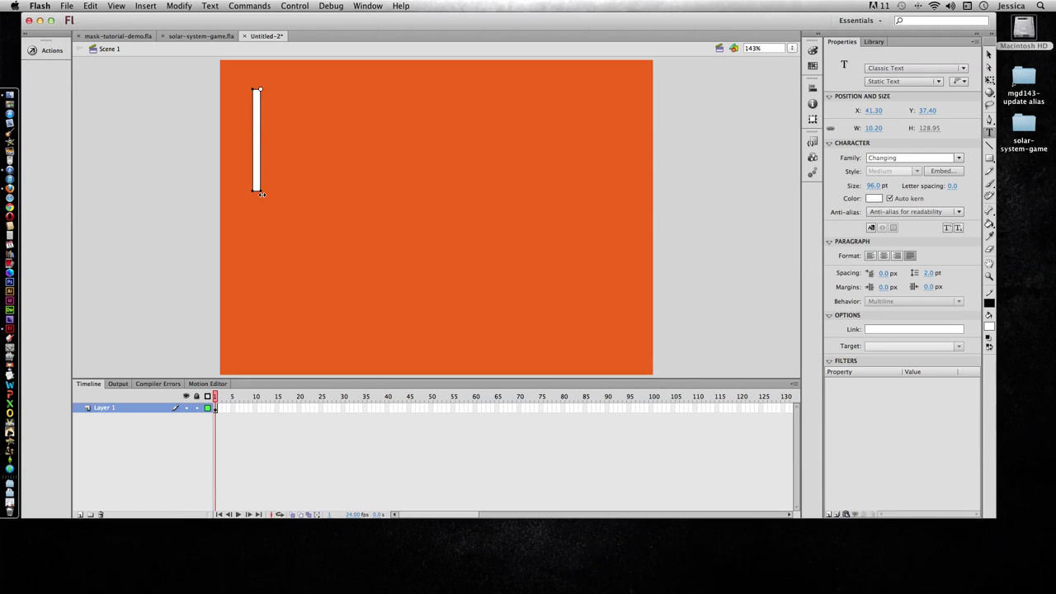
pyautogui.write('Anima')
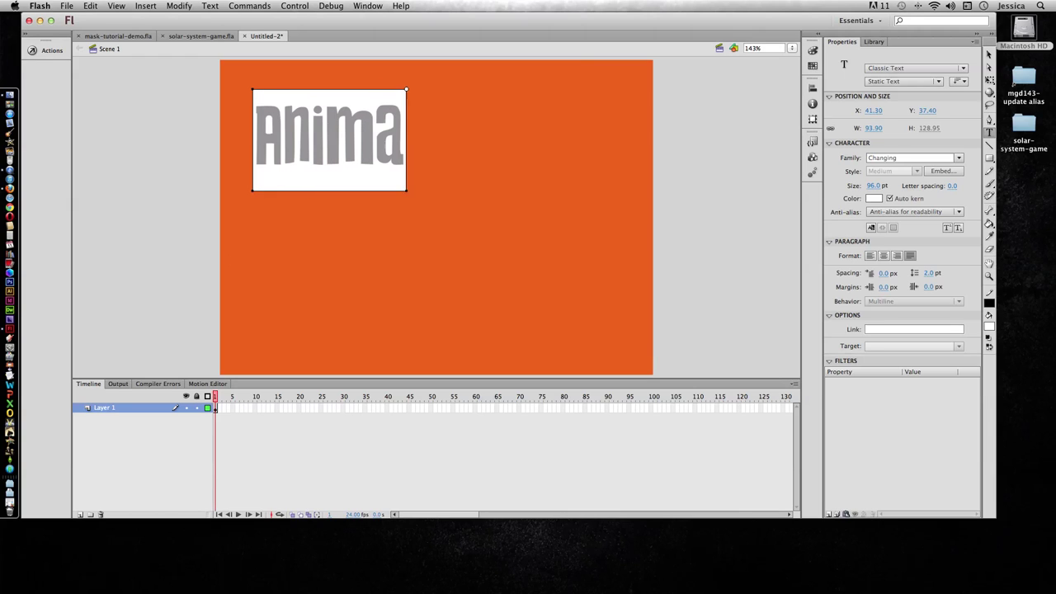
pyautogui.write('tion')
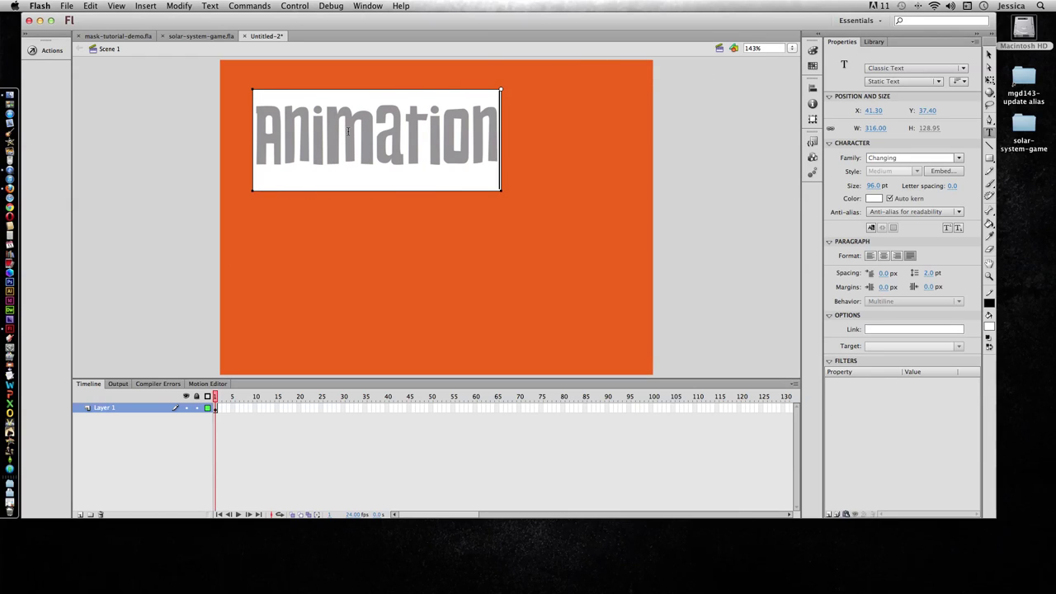
pyautogui.click(427, 134)
pyautogui.moveTo(311, 137); pyautogui.dragTo(277, 134)
pyautogui.moveTo(471, 135); pyautogui.dragTo(307, 139)
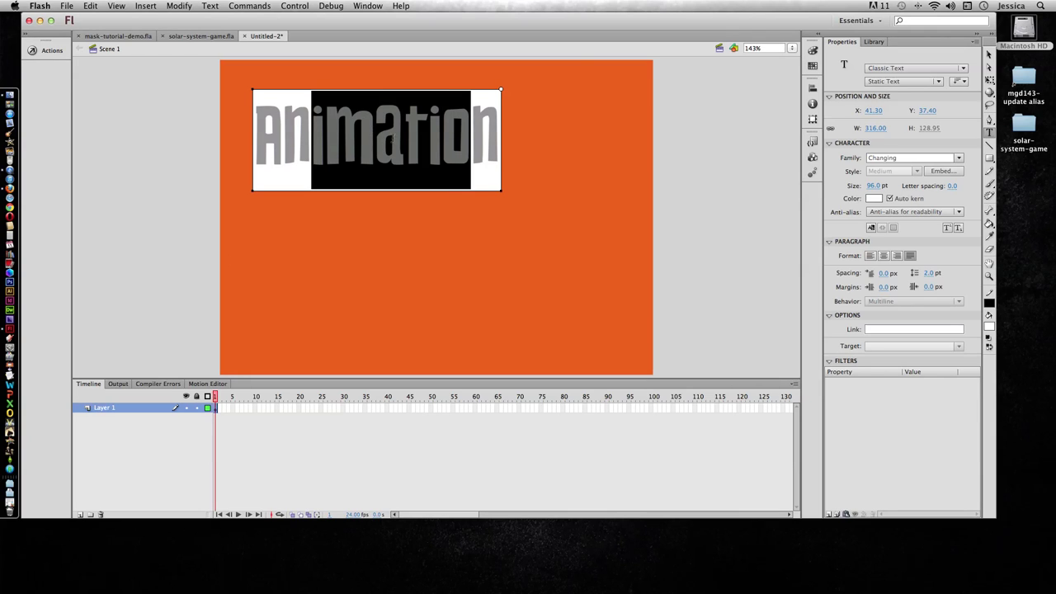
# Move the Animation heading up and left to X 18.20, Y 17.15
pyautogui.click(989, 54)
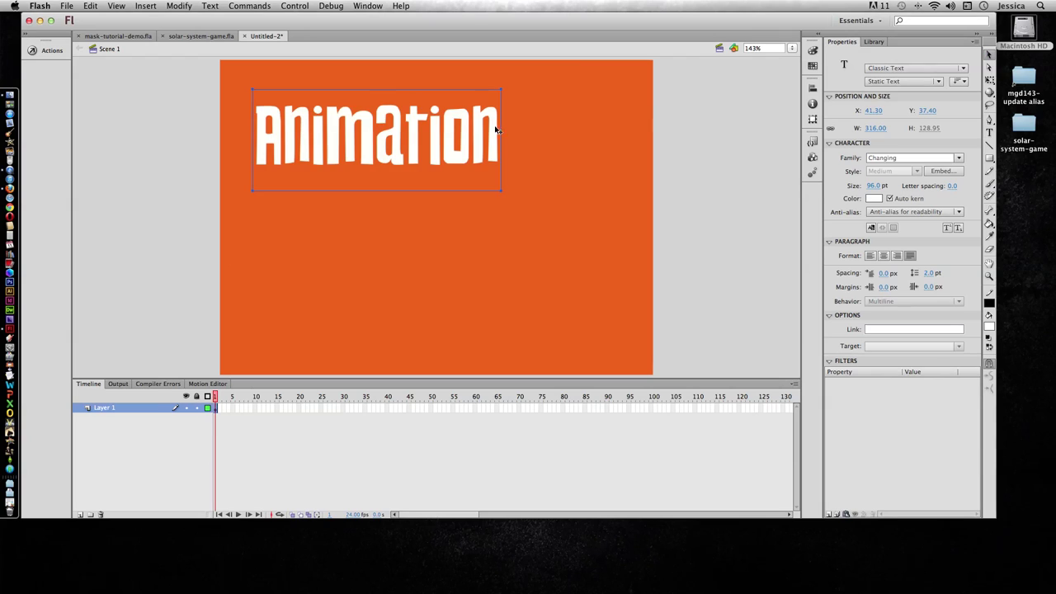
pyautogui.moveTo(432, 143); pyautogui.dragTo(415, 126)
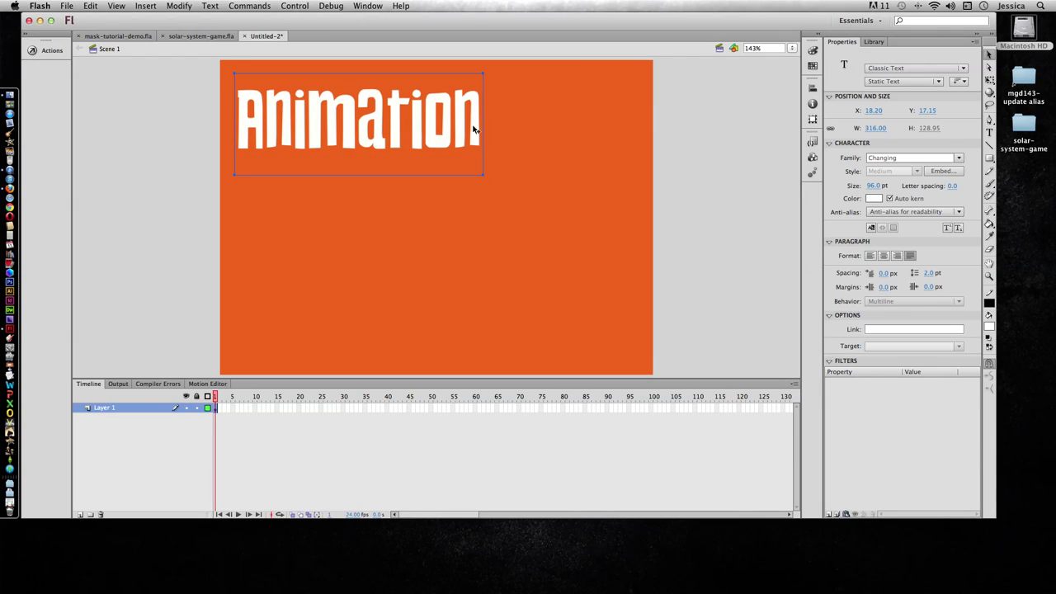
pyautogui.doubleClick(354, 131)
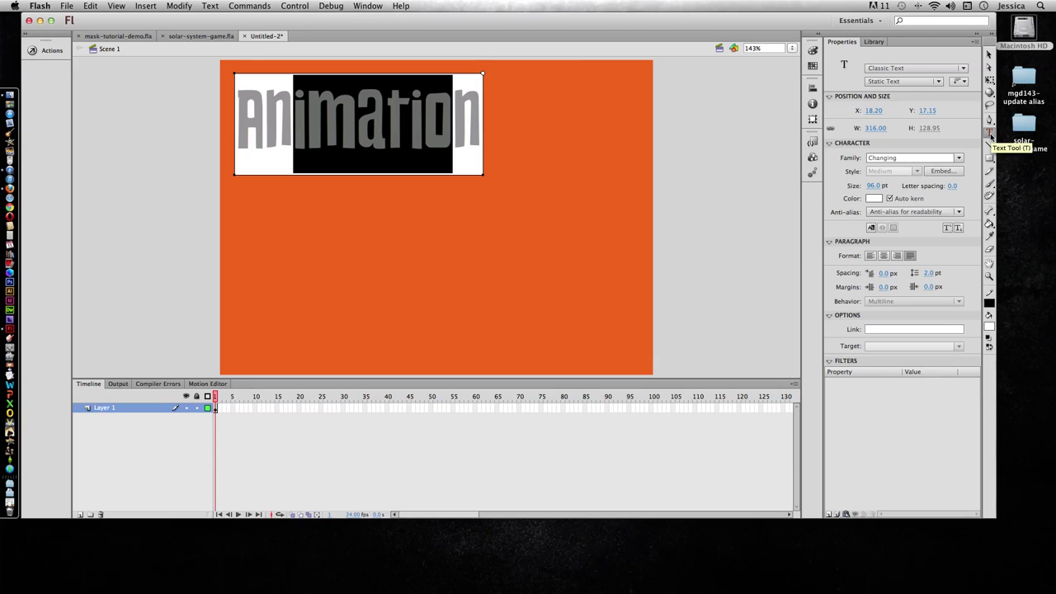
pyautogui.click(989, 55)
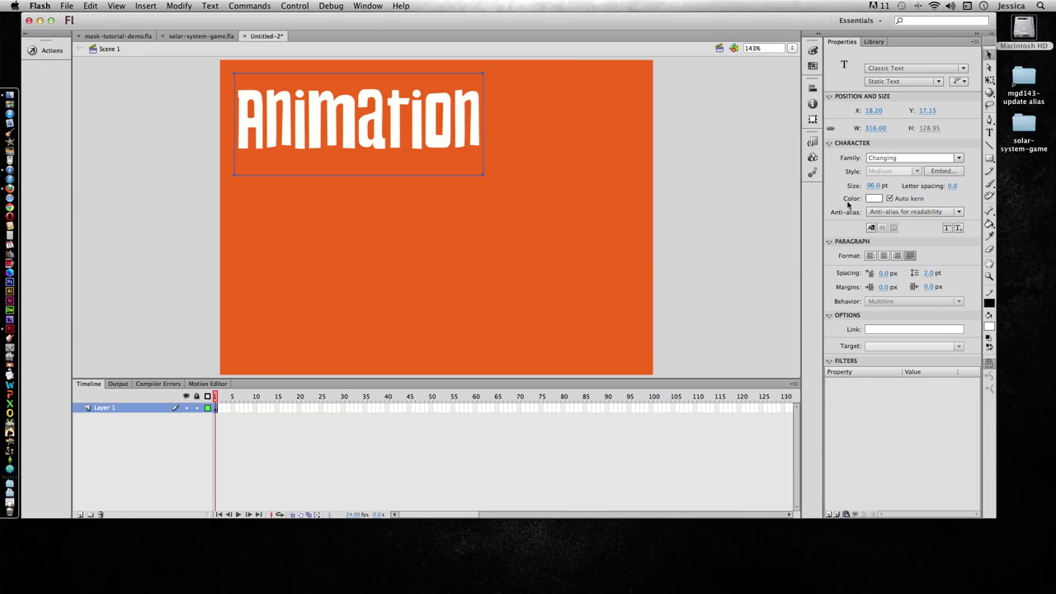
# Create a text box below the heading, set it to 15 pt, and paste the quote
pyautogui.click(990, 134)
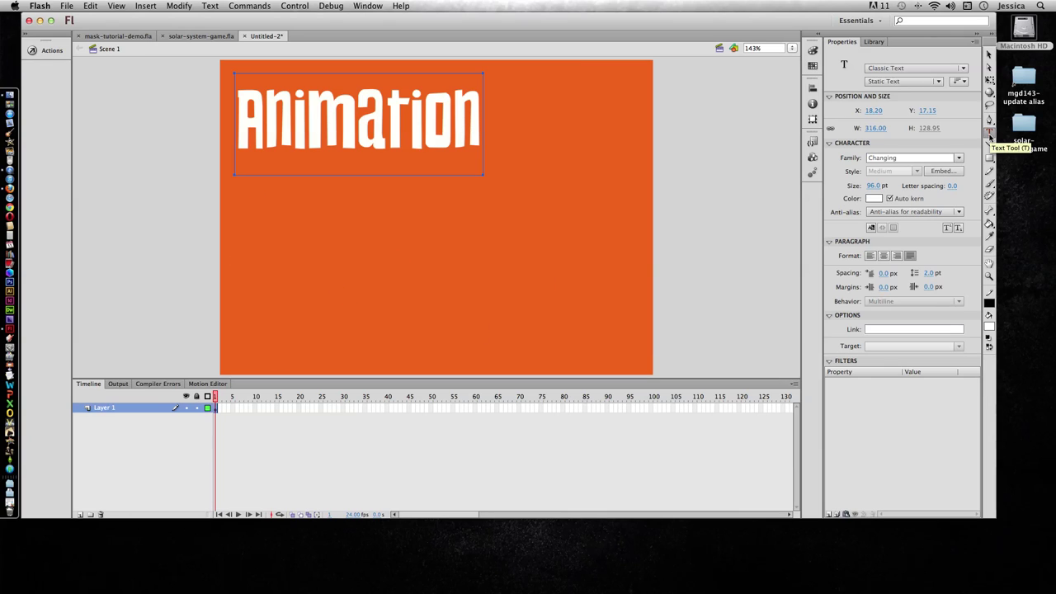
pyautogui.click(243, 244)
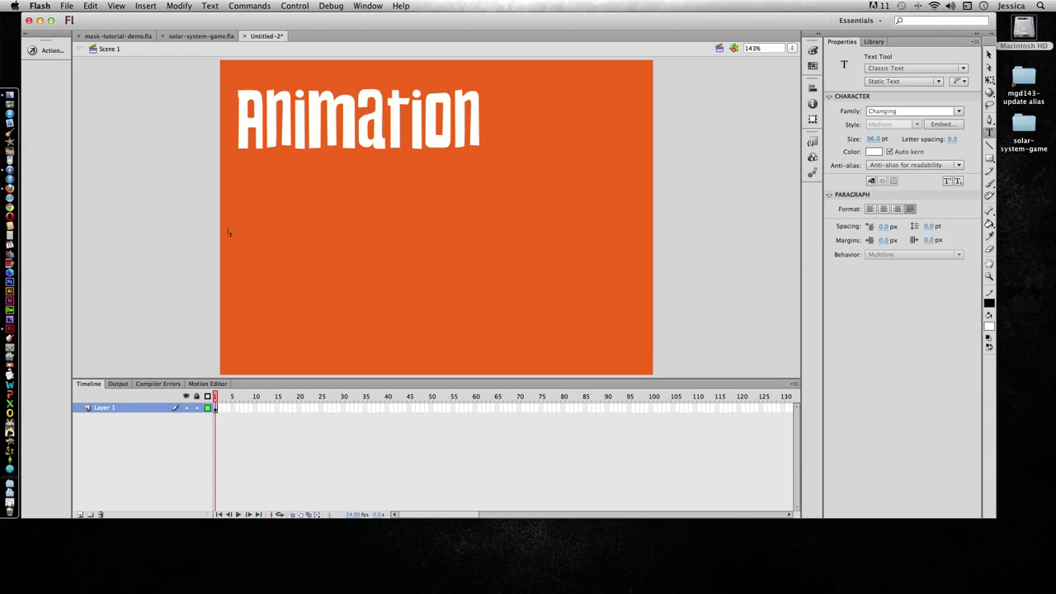
pyautogui.click(481, 281)
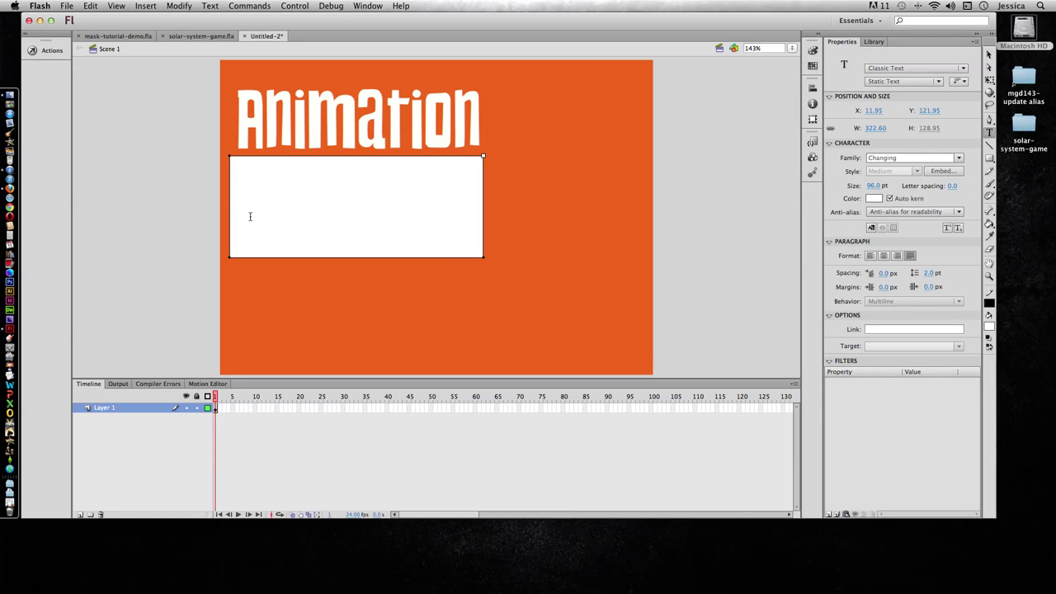
pyautogui.click(873, 186)
pyautogui.moveTo(873, 186); pyautogui.dragTo(829, 189)
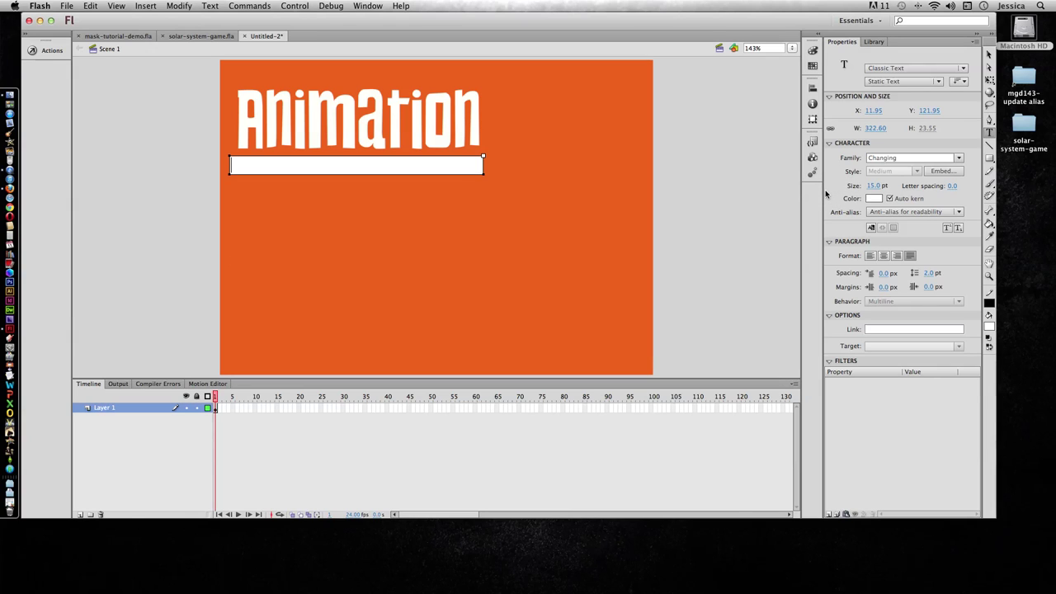
pyautogui.press('super+v')
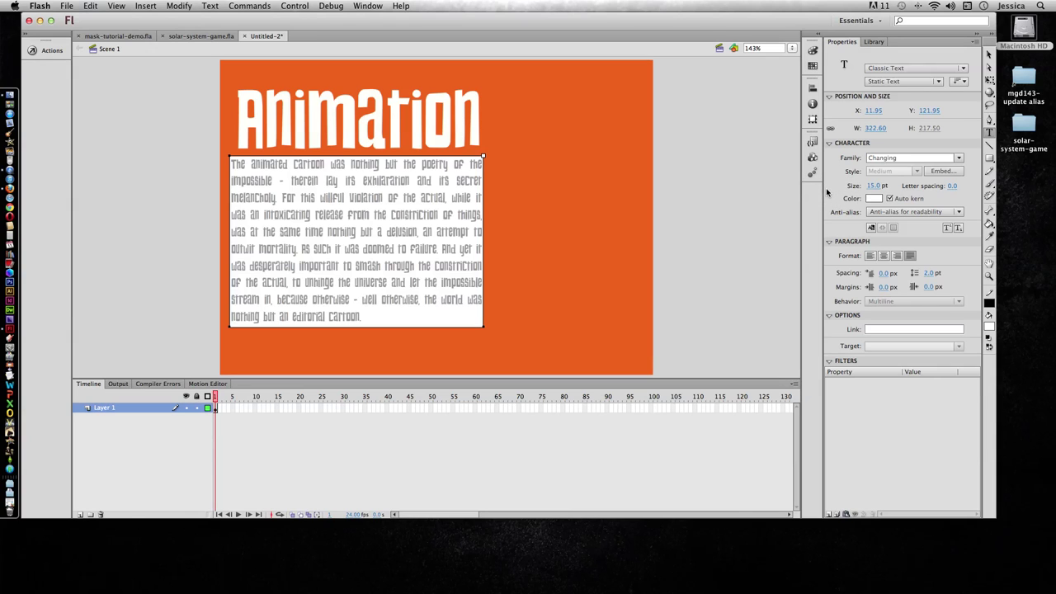
# Move the quote paragraph down-right and narrow it to W 308.70 so it reflows
pyautogui.click(990, 54)
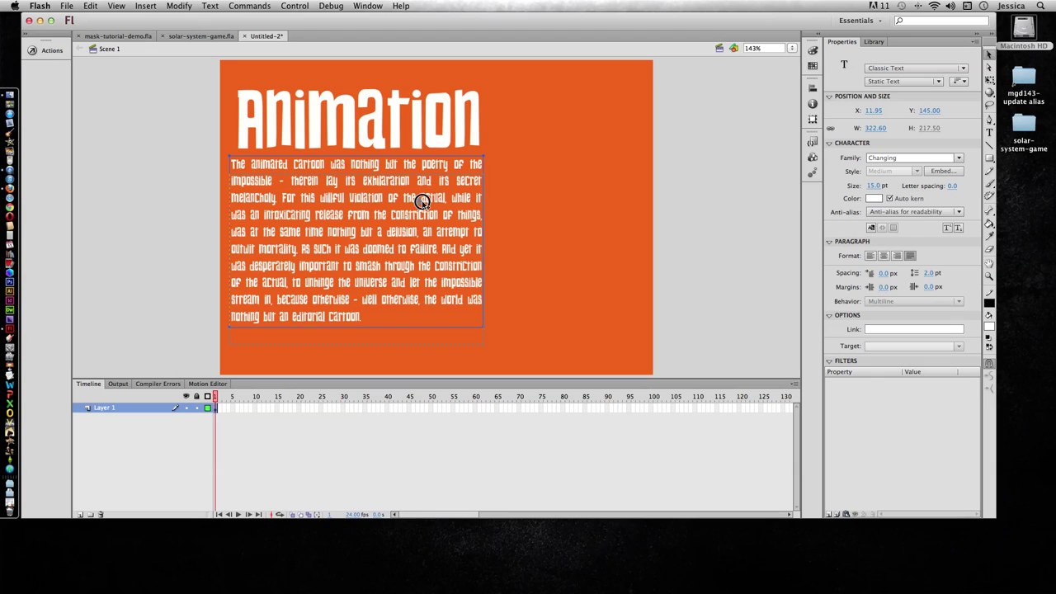
pyautogui.moveTo(458, 214); pyautogui.dragTo(467, 234)
pyautogui.moveTo(496, 345); pyautogui.dragTo(482, 345)
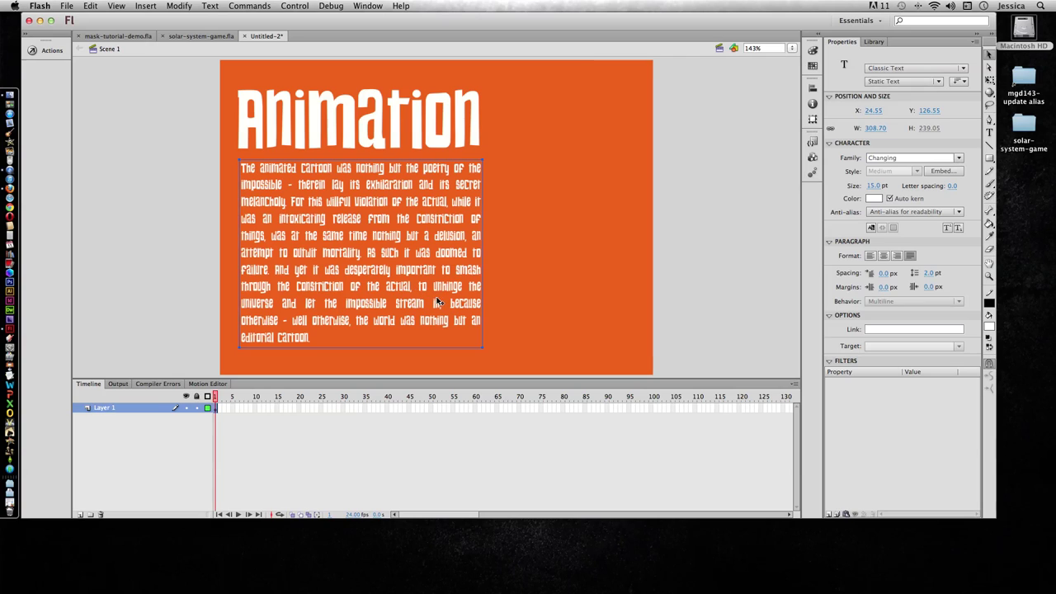
pyautogui.click(517, 293)
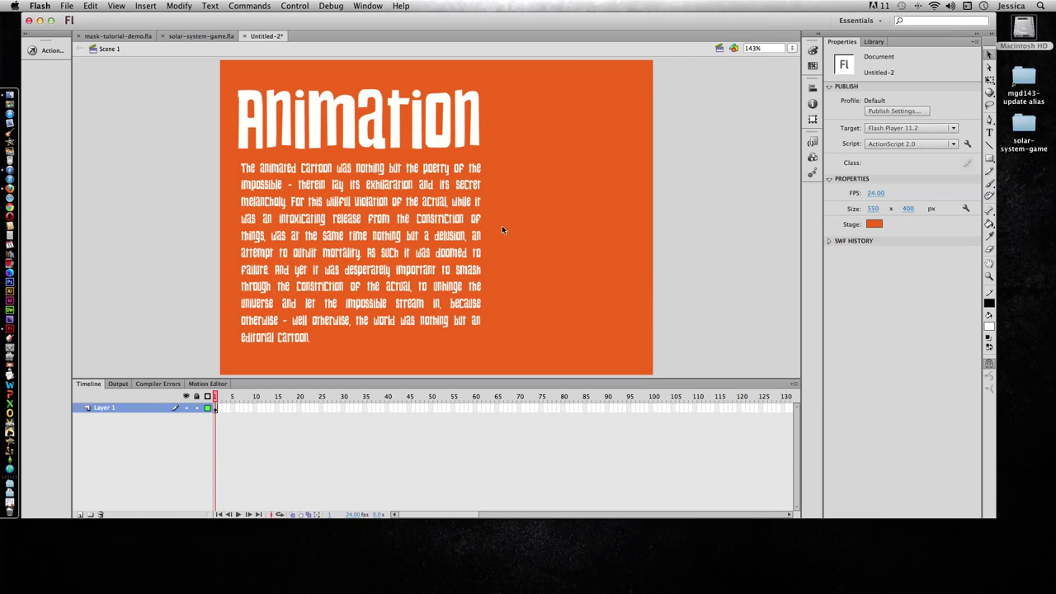
pyautogui.click(363, 311)
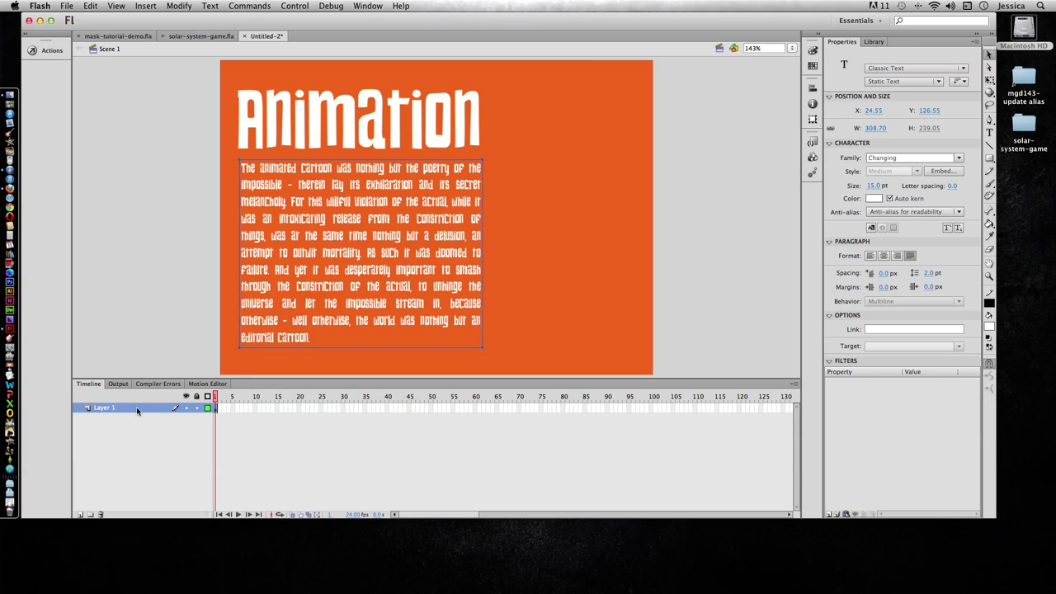
pyautogui.click(346, 137)
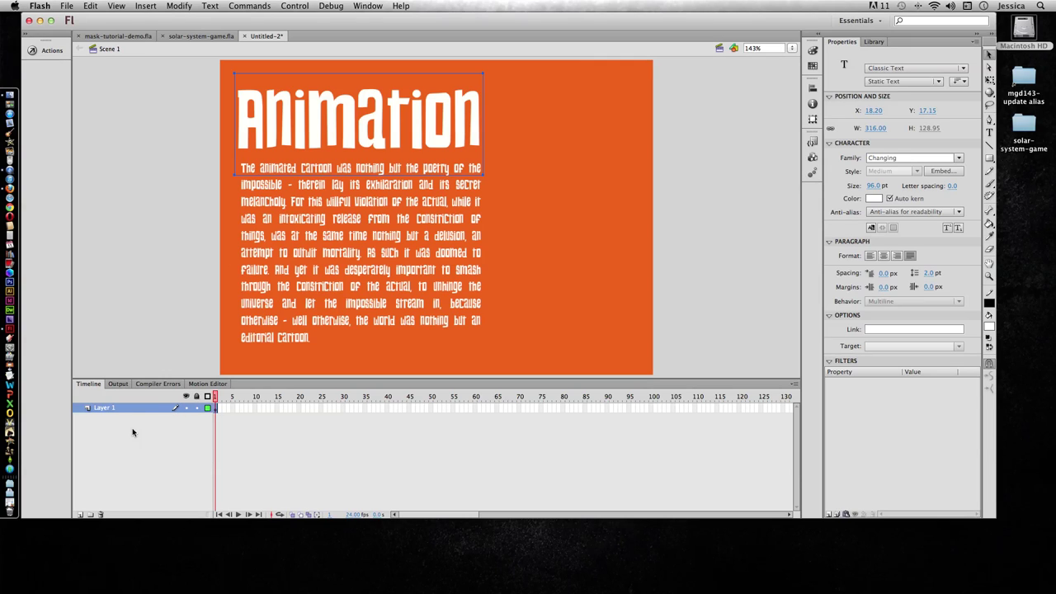
# Rename Layer 1 to 'Heading' and add a new layer named 'Quote' above it
pyautogui.doubleClick(104, 408)
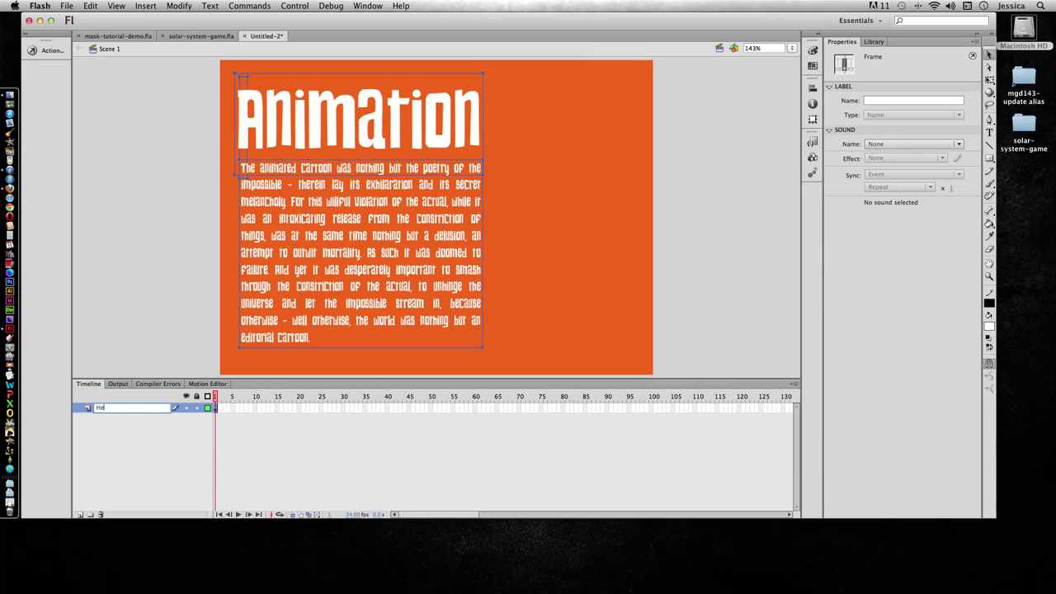
pyautogui.write('Heading')
pyautogui.press('Return')
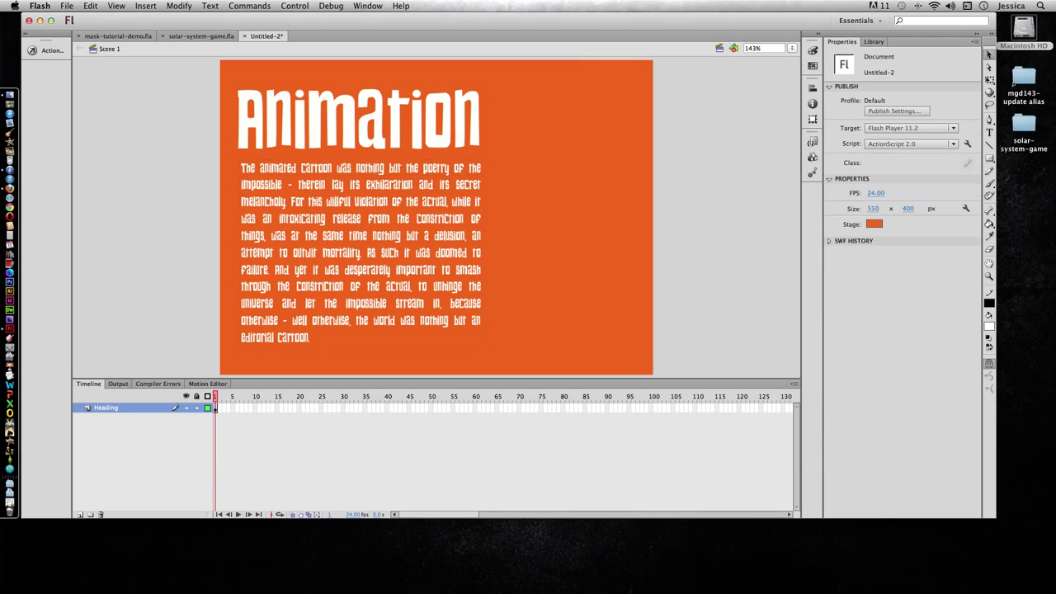
pyautogui.click(81, 514)
pyautogui.doubleClick(94, 407)
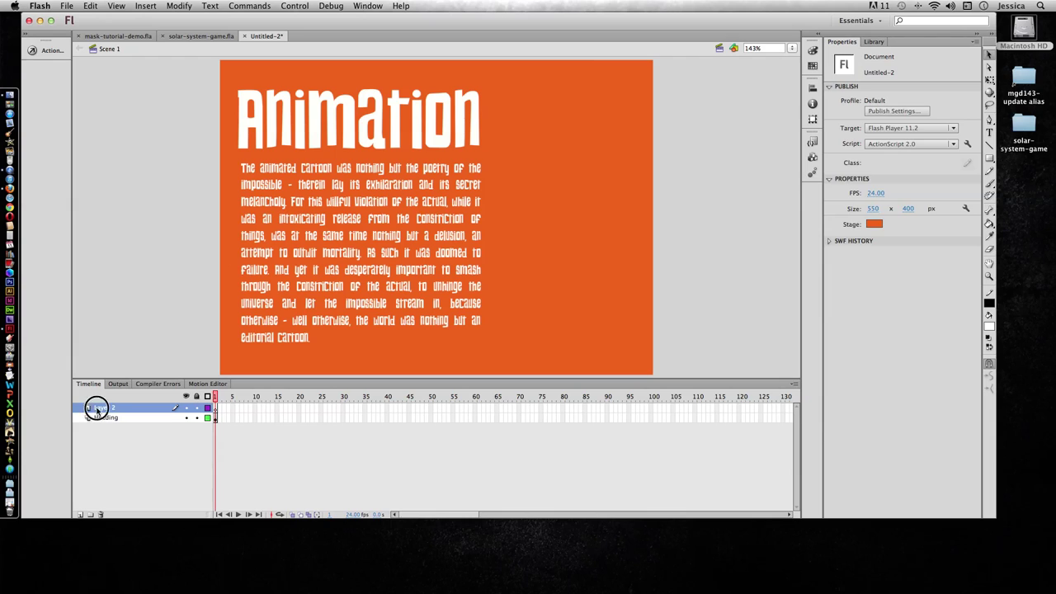
pyautogui.write('Quote')
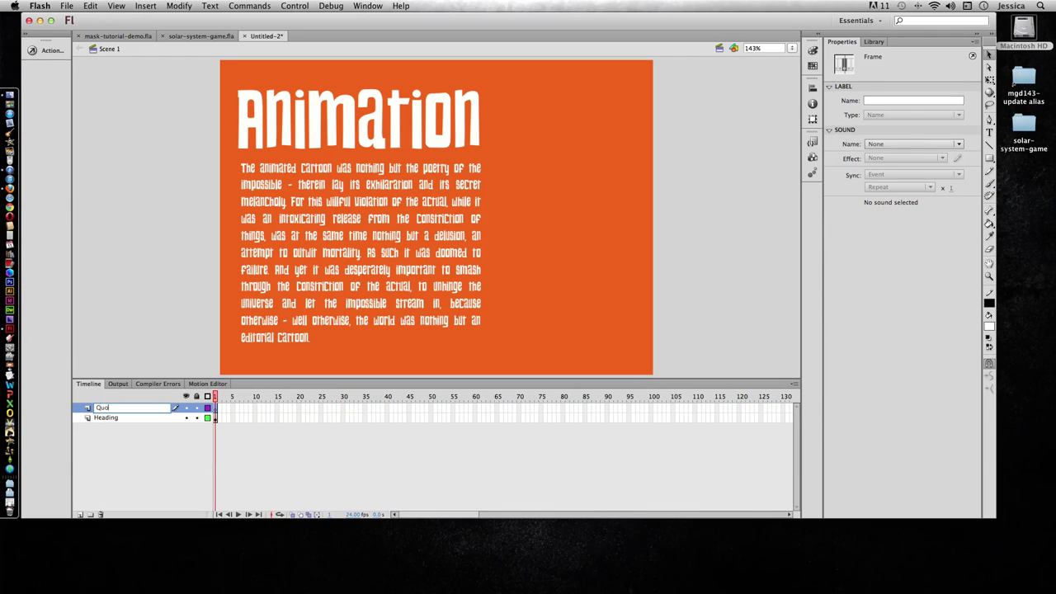
pyautogui.press('Return')
# Cut the quote, paste it in place on Quote frame 1, and nudge it to X 20.35
pyautogui.click(389, 221)
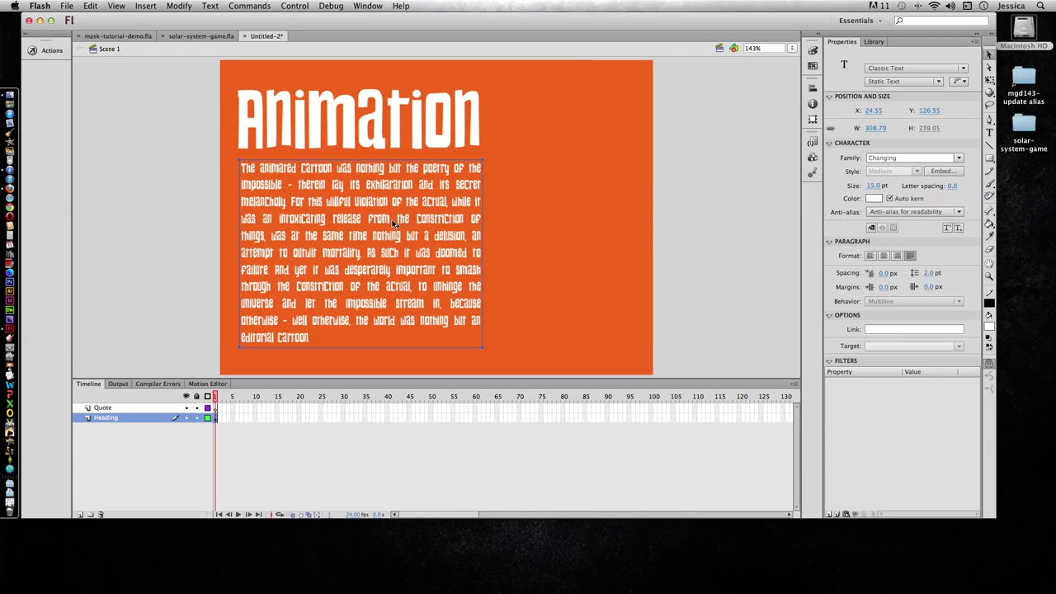
pyautogui.click(100, 7)
pyautogui.click(99, 47)
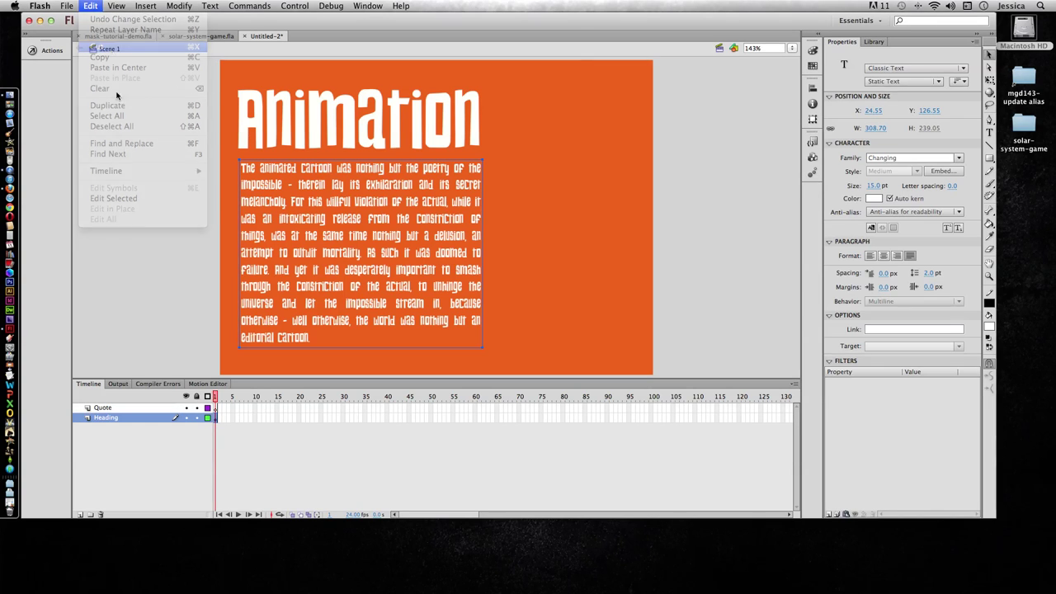
pyautogui.click(216, 408)
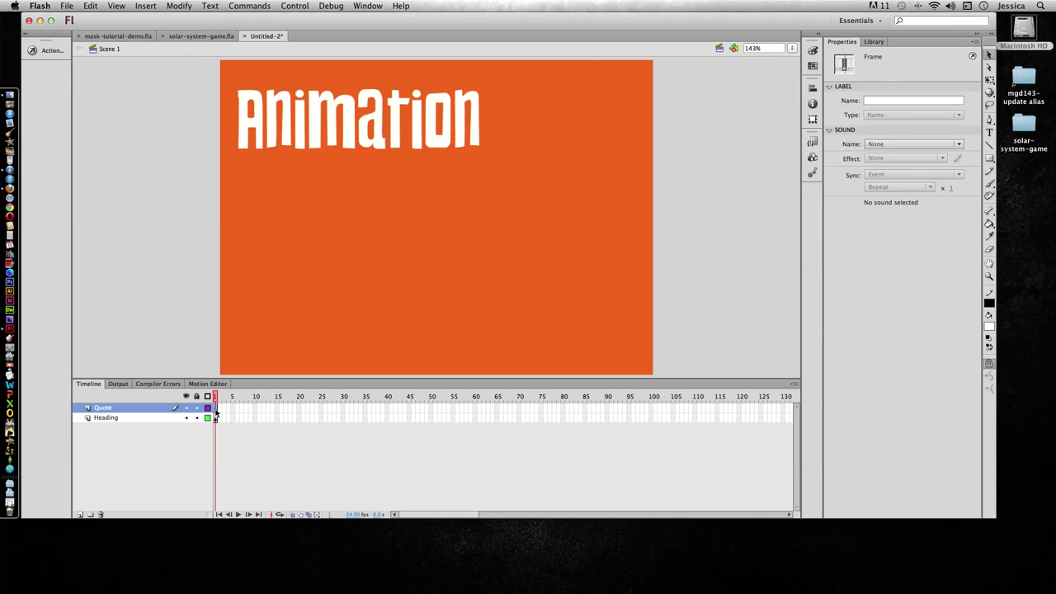
pyautogui.click(90, 6)
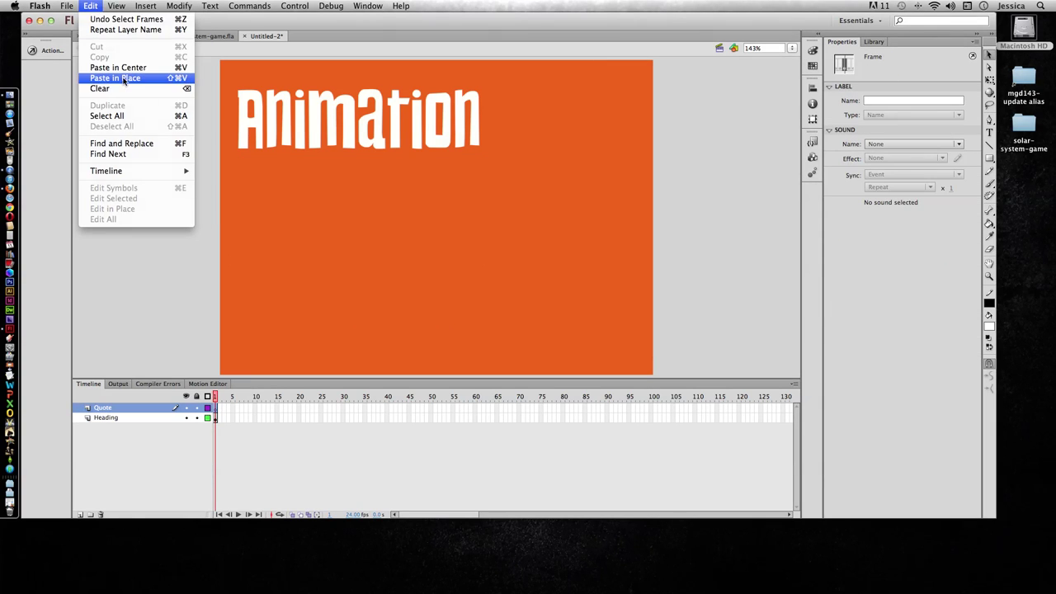
pyautogui.click(124, 80)
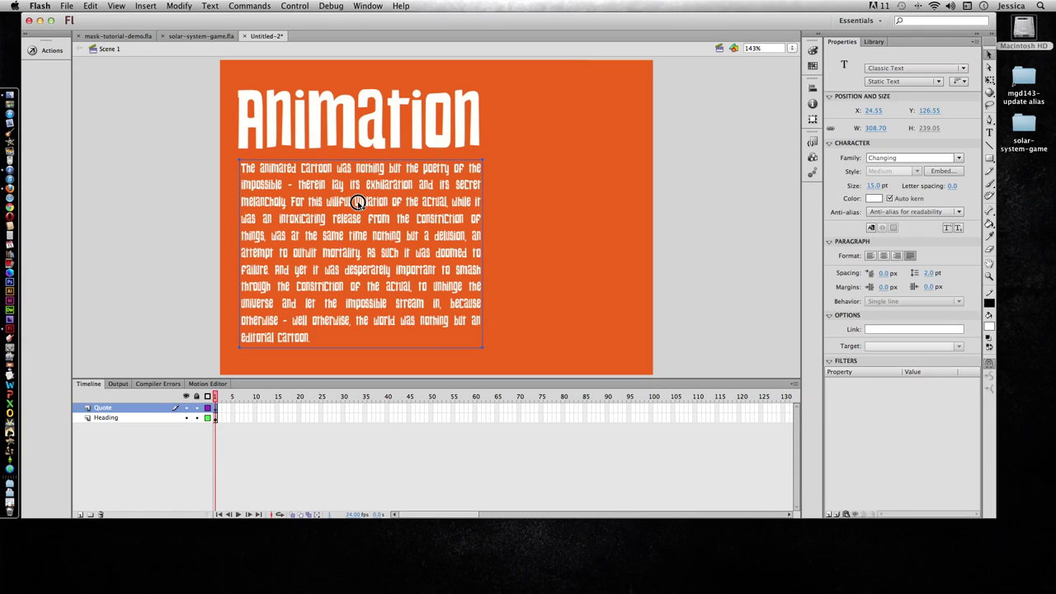
pyautogui.moveTo(357, 202); pyautogui.dragTo(354, 202)
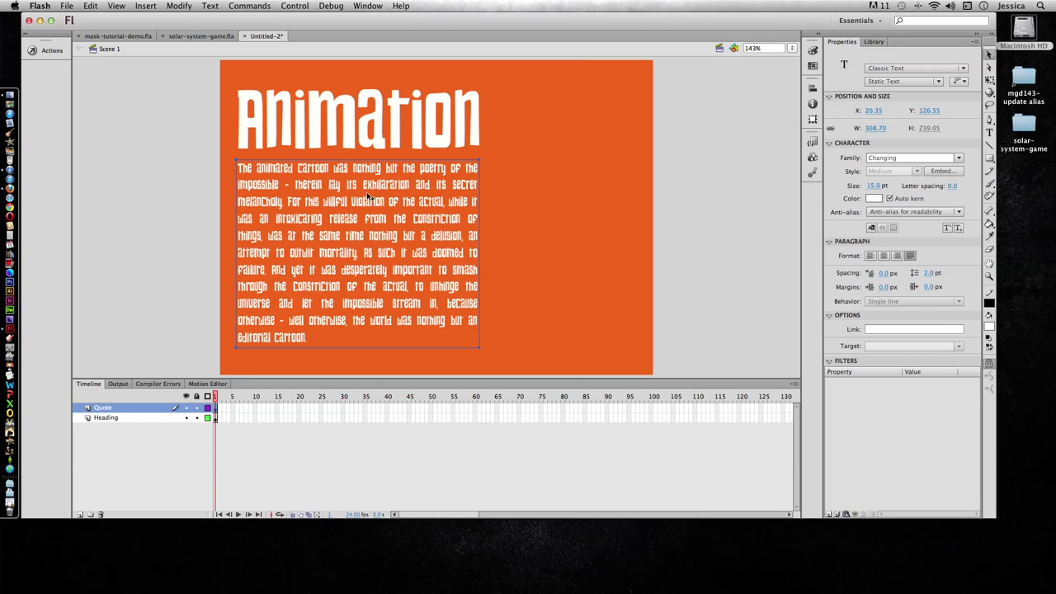
# Try Franklin Gothic Medium on the quote, then settle on Franklin Gothic Book Regular
pyautogui.click(957, 158)
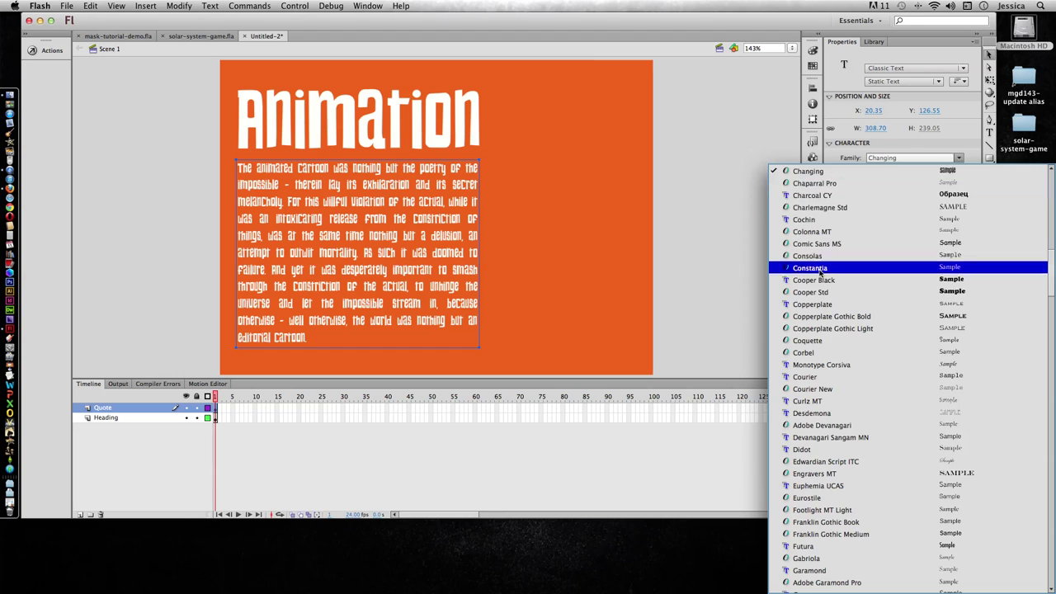
pyautogui.scroll(-3, 819, 289)
pyautogui.scroll(-5, 820, 289)
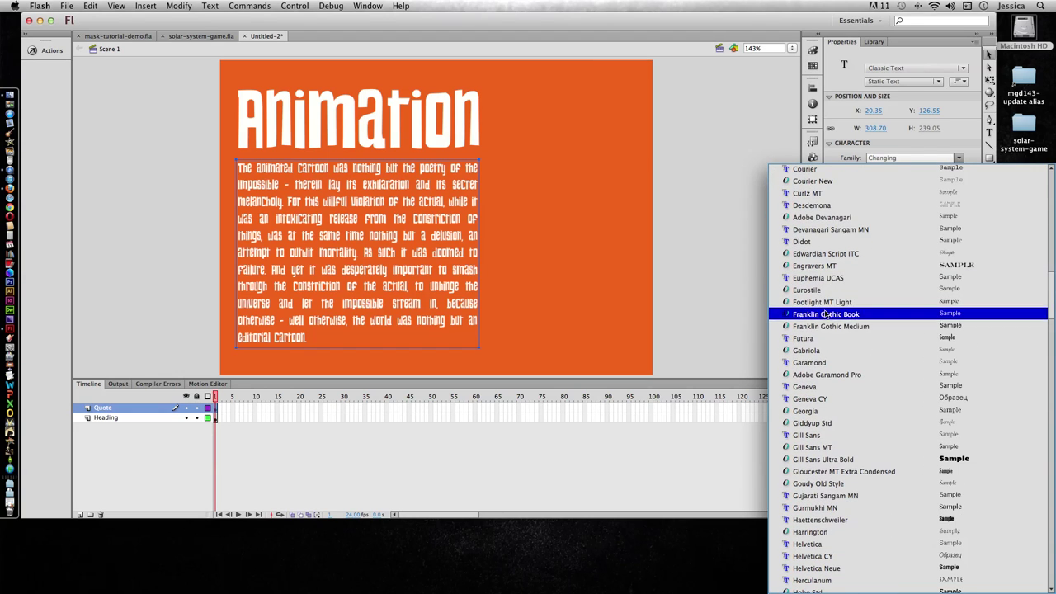
pyautogui.click(821, 326)
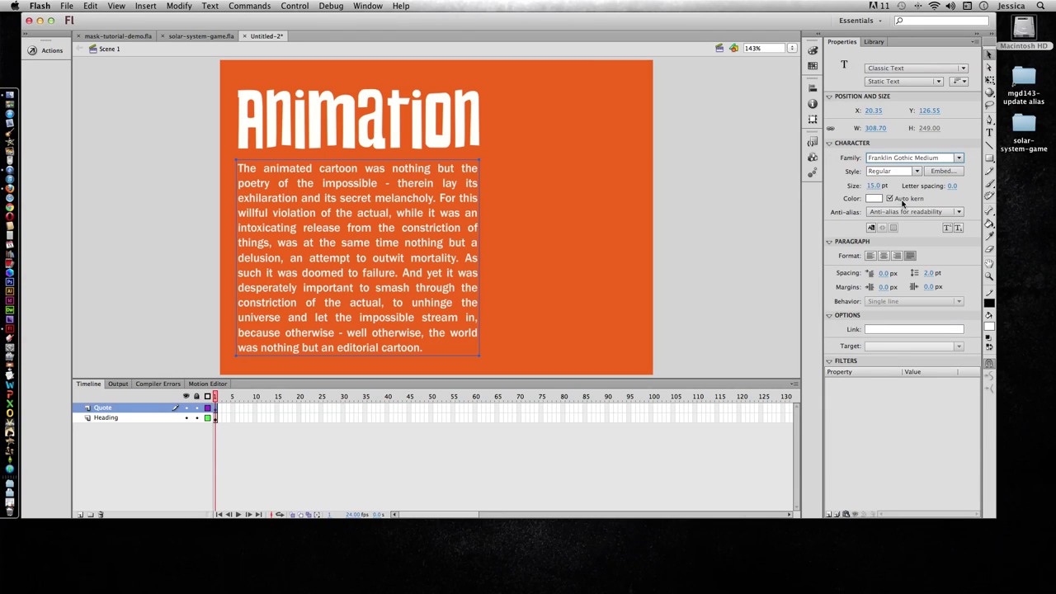
pyautogui.click(915, 172)
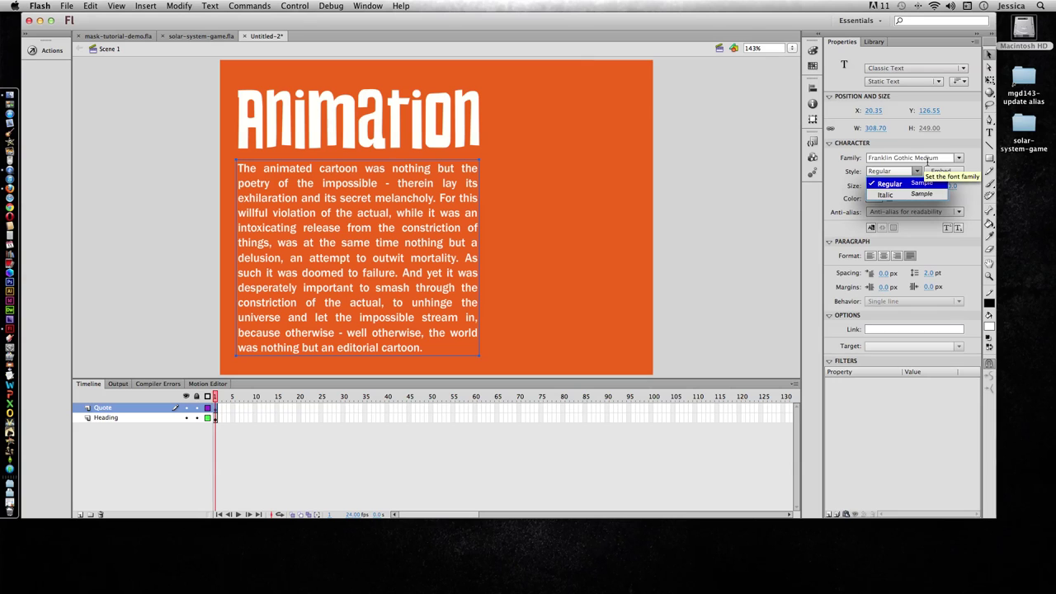
pyautogui.click(959, 159)
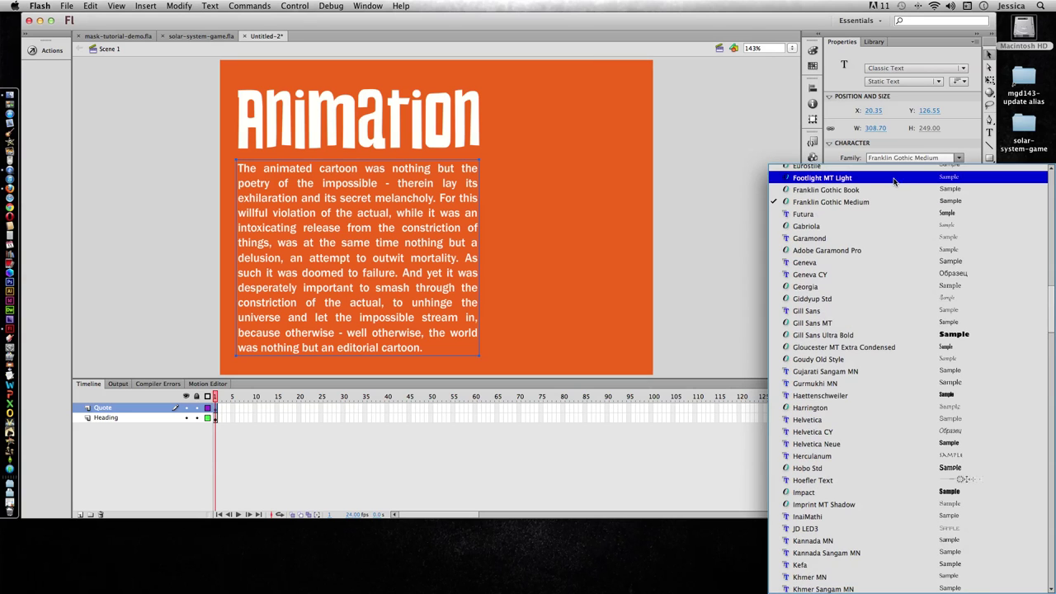
pyautogui.click(880, 190)
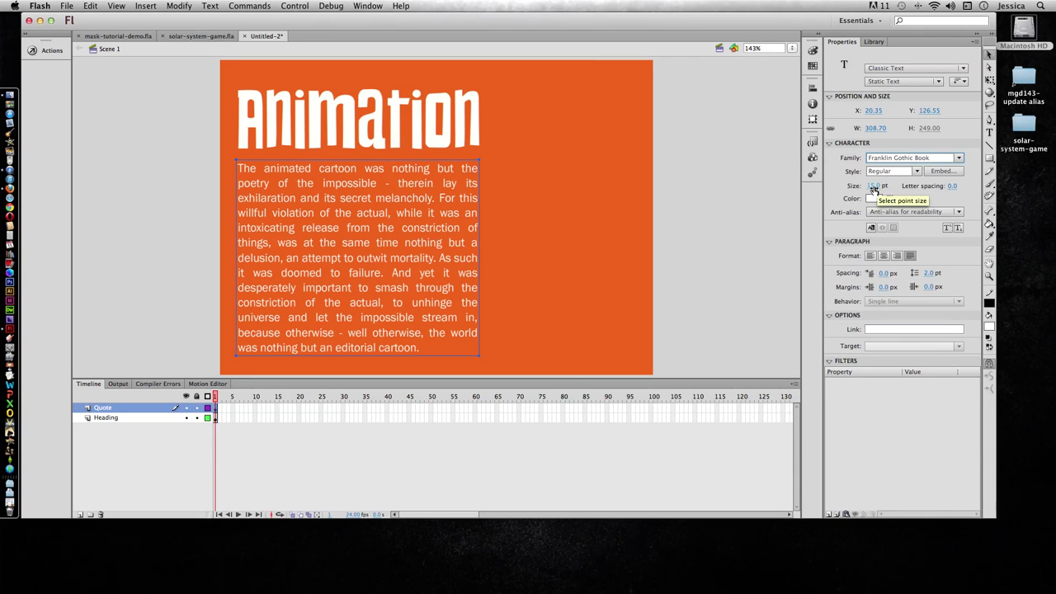
# Lower the quote from 15 to 12 pt and switch it from justified to Align Left
pyautogui.click(874, 186)
pyautogui.press('Down')
pyautogui.press('Down')
pyautogui.press('Down')
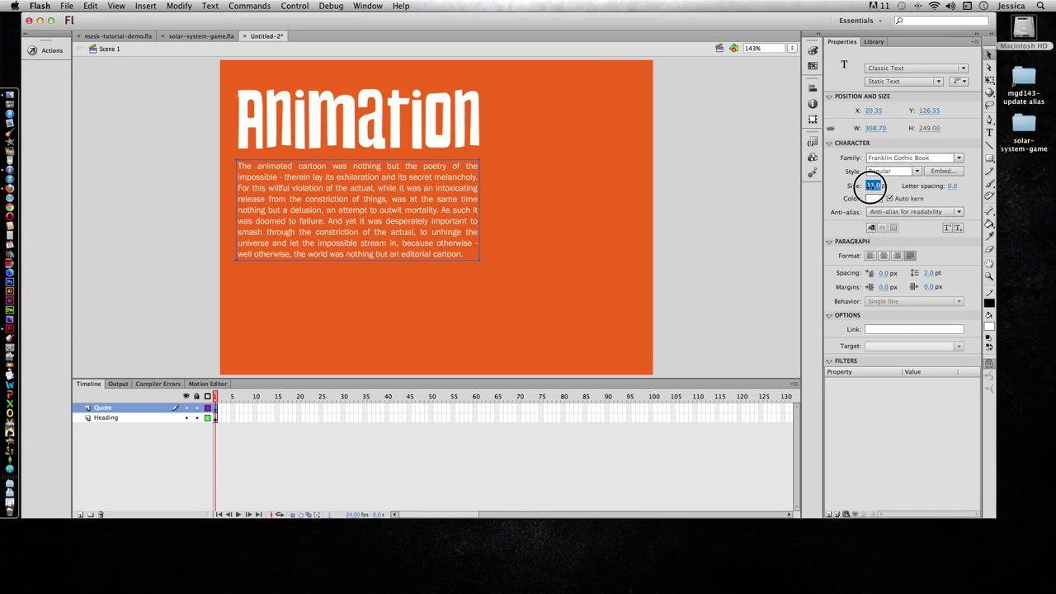
pyautogui.press('Down')
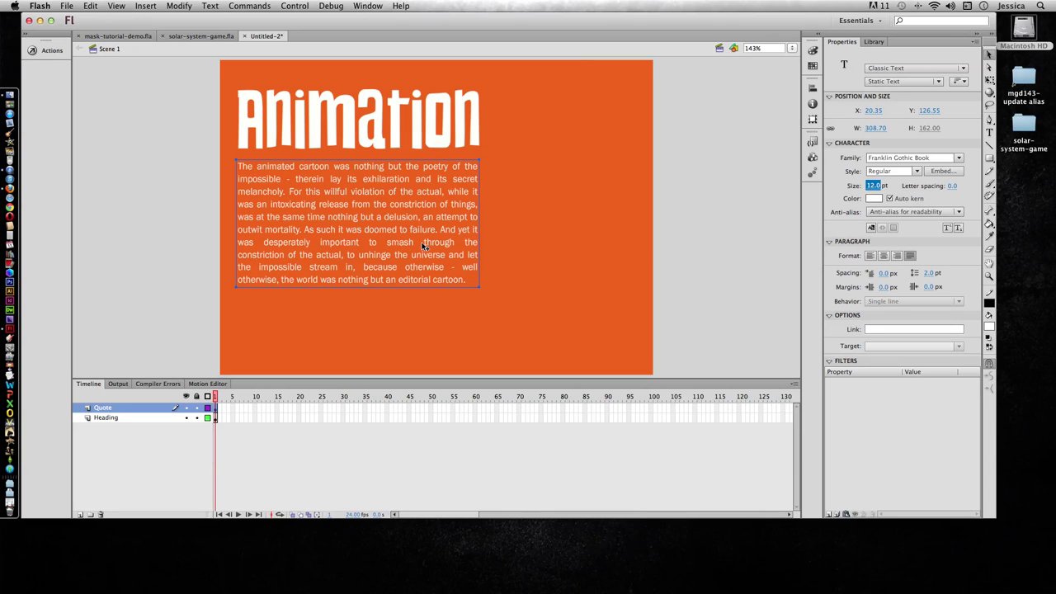
pyautogui.click(870, 256)
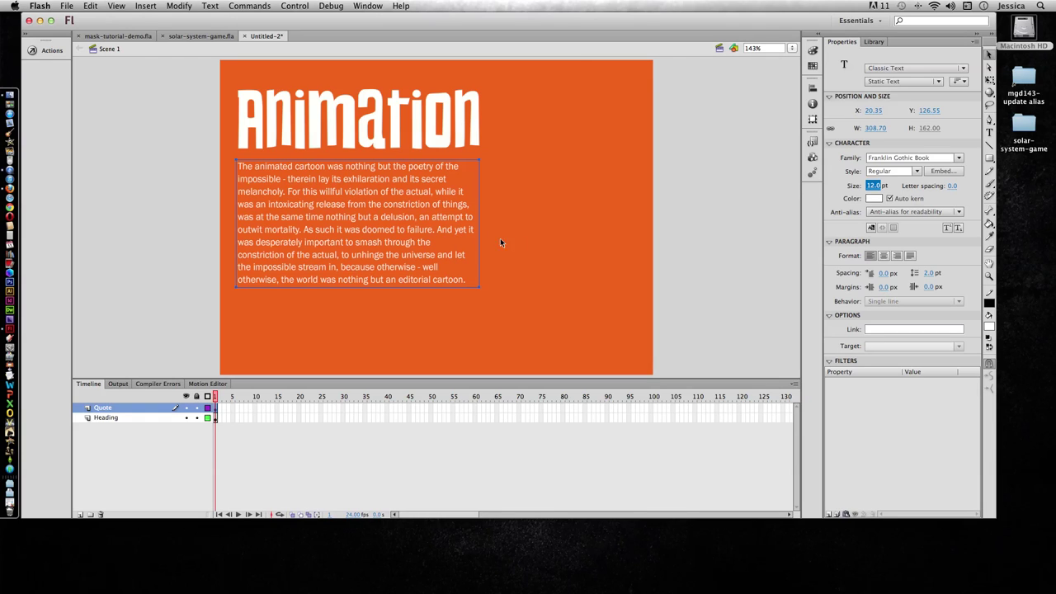
pyautogui.click(900, 158)
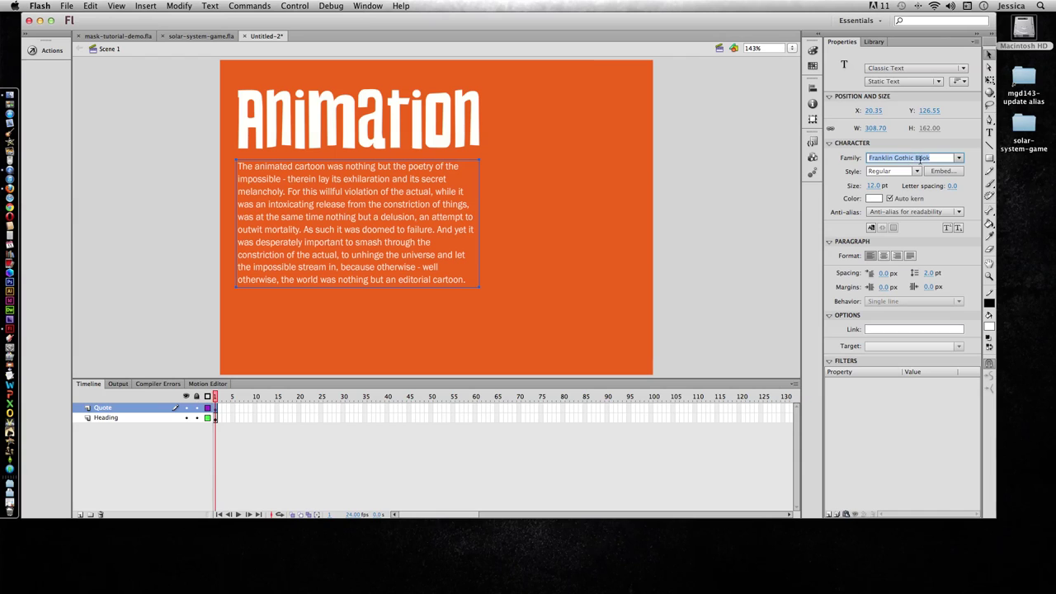
pyautogui.click(960, 158)
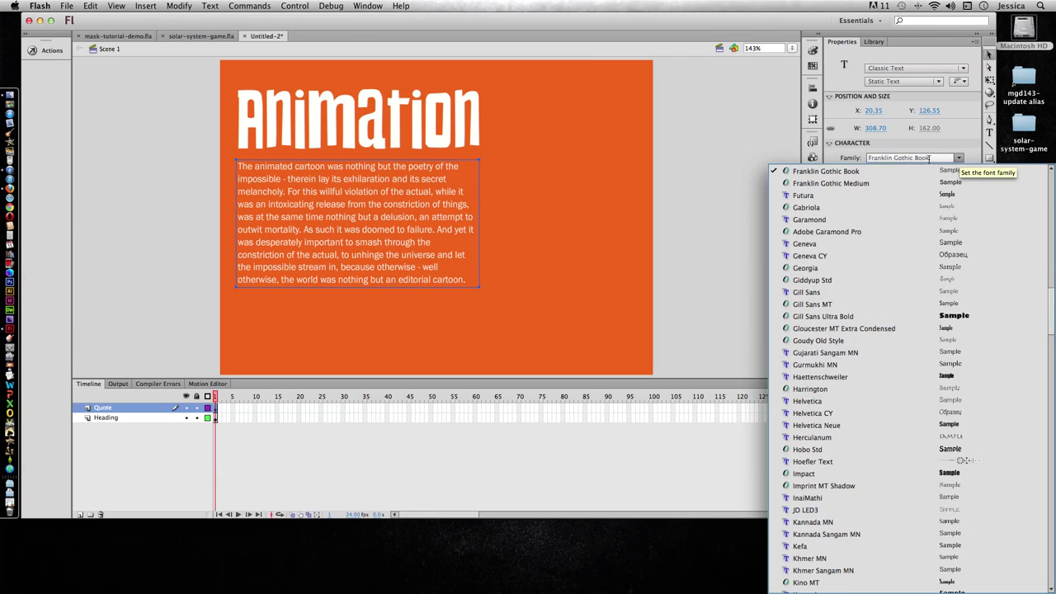
pyautogui.click(930, 157)
pyautogui.press('Down')
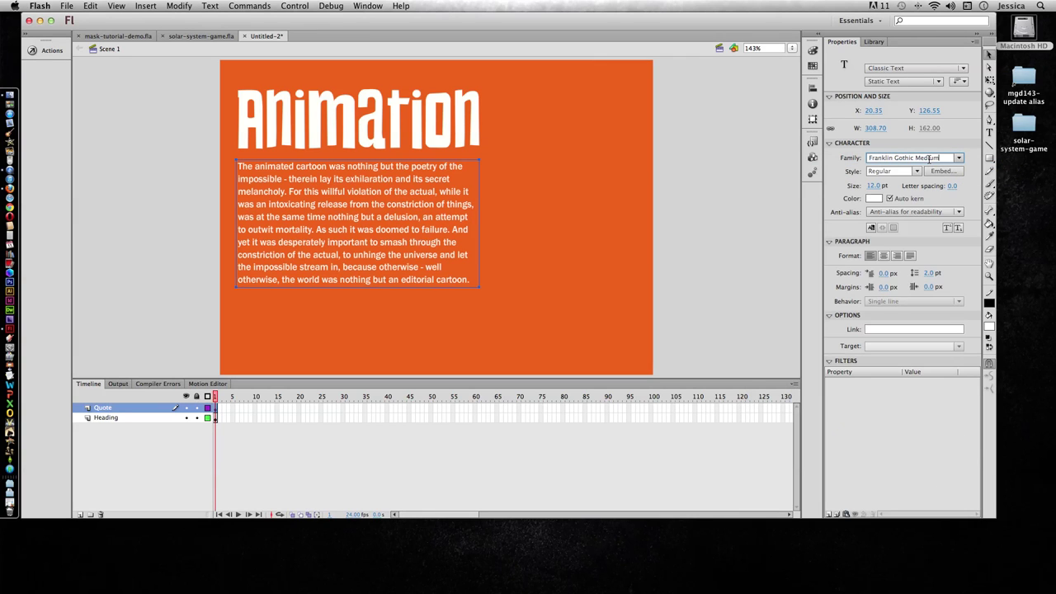
pyautogui.press('Down')
pyautogui.press('Down')
pyautogui.press('Down')
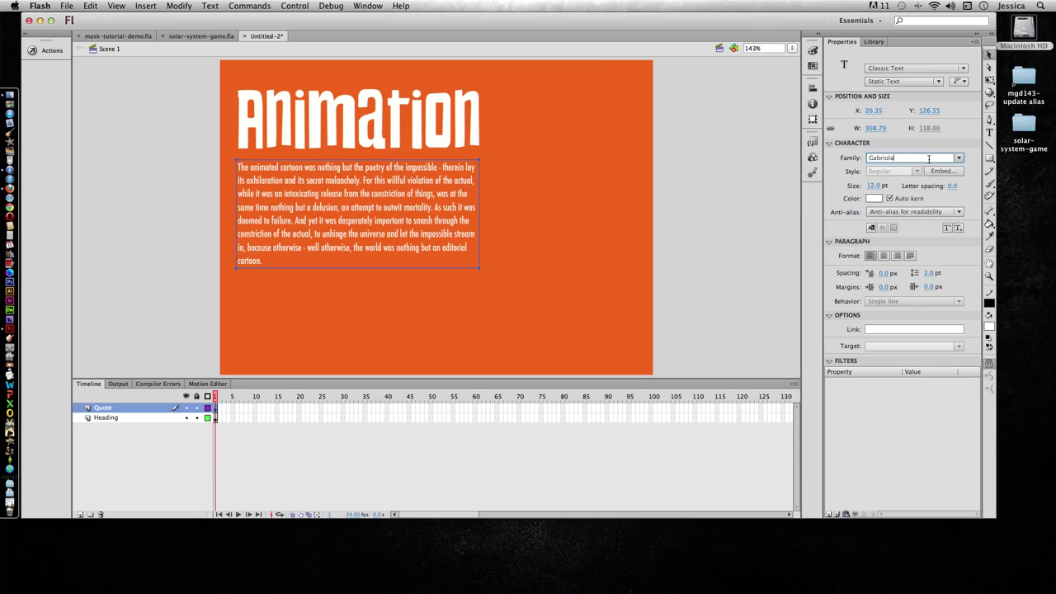
pyautogui.press('Down')
pyautogui.press('Down')
pyautogui.press('Down')
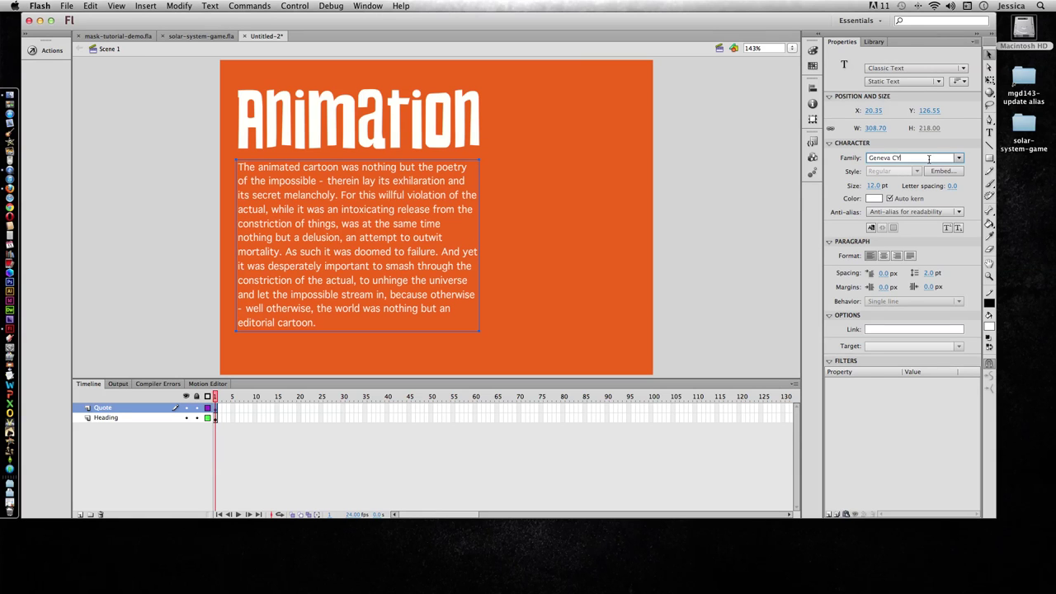
pyautogui.press('Up')
pyautogui.press('Up')
pyautogui.press('Up')
pyautogui.press('Up')
pyautogui.press('Up')
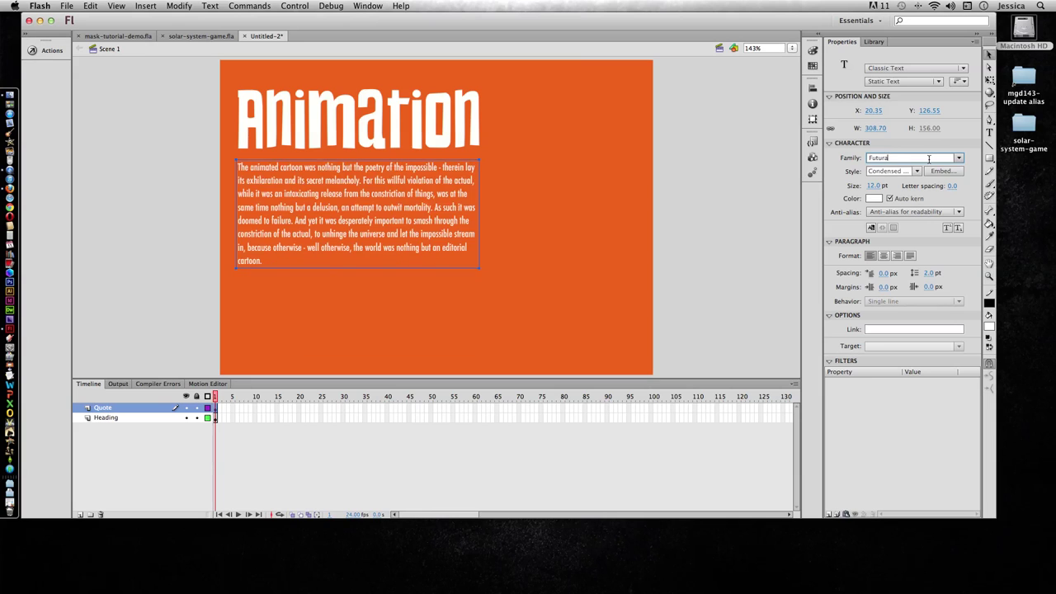
pyautogui.press('Up')
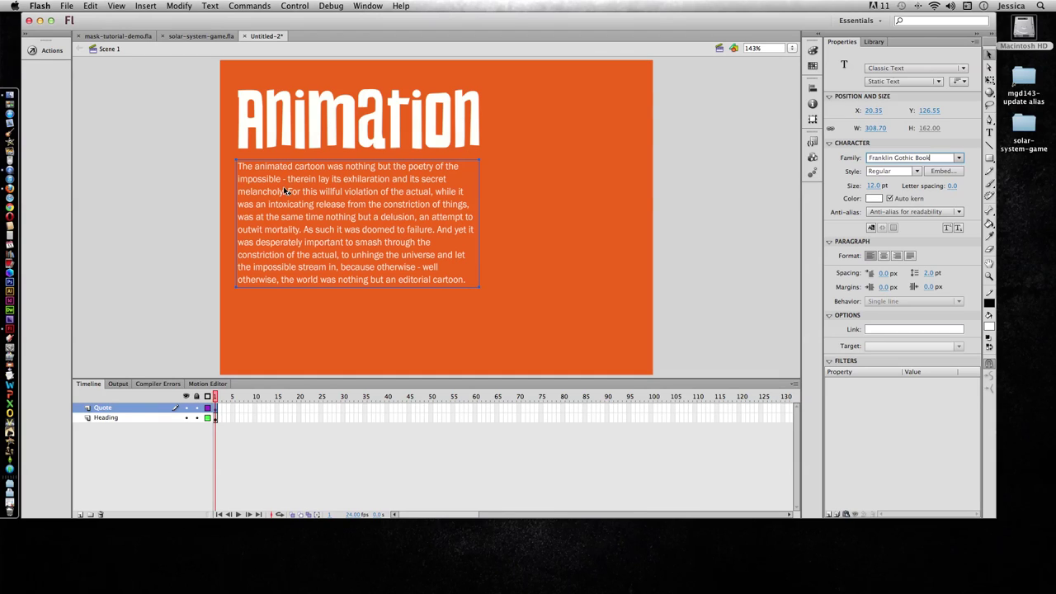
# Turn on Selectable for the quote, then highlight it in the Untitled-2.swf test preview
pyautogui.press('Return')
pyautogui.click(872, 229)
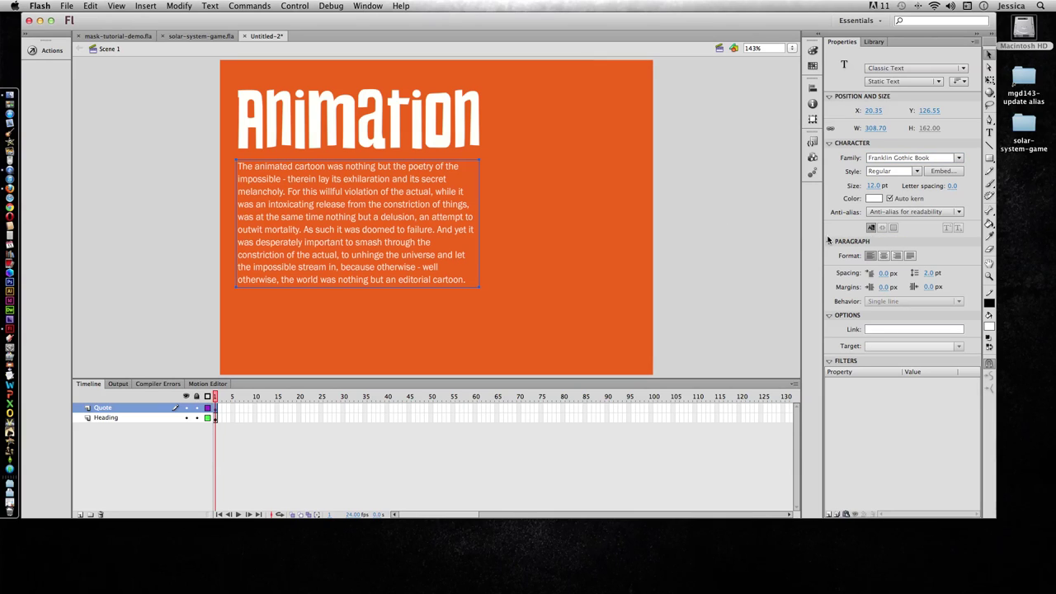
pyautogui.press('super+Return')
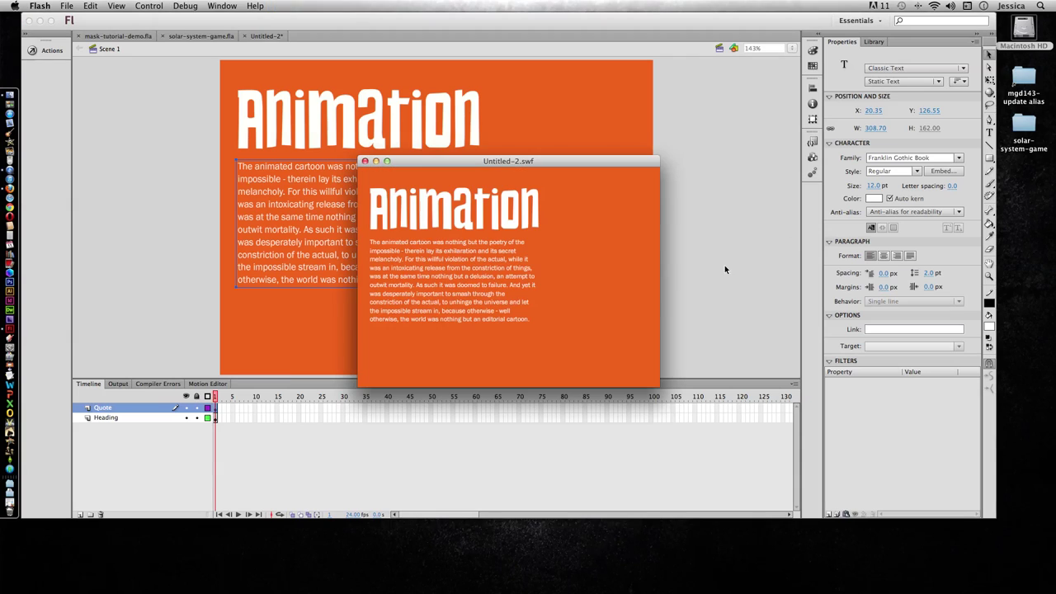
pyautogui.moveTo(530, 320); pyautogui.dragTo(368, 242)
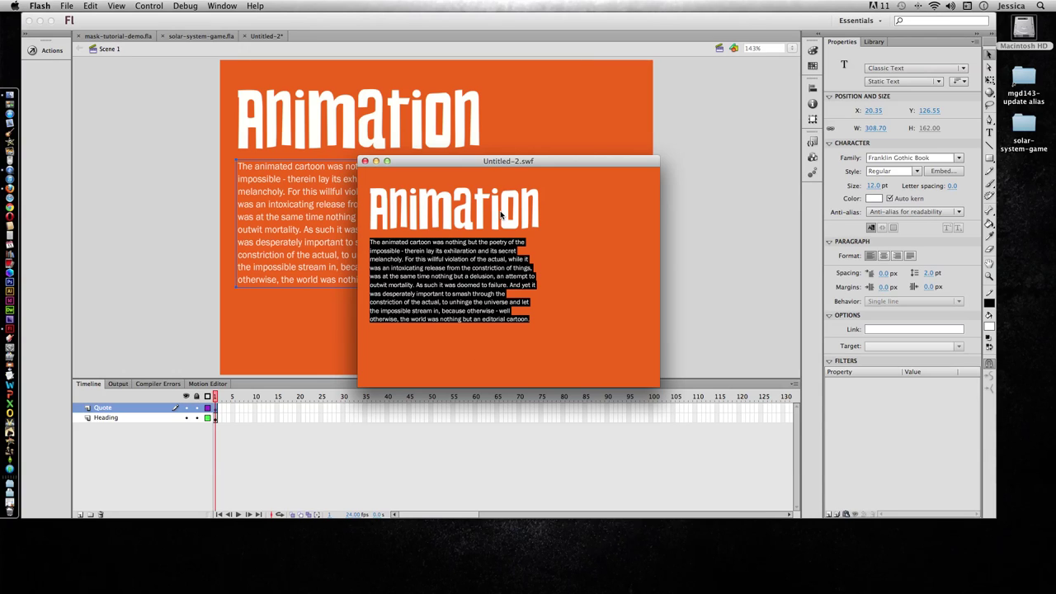
pyautogui.click(366, 161)
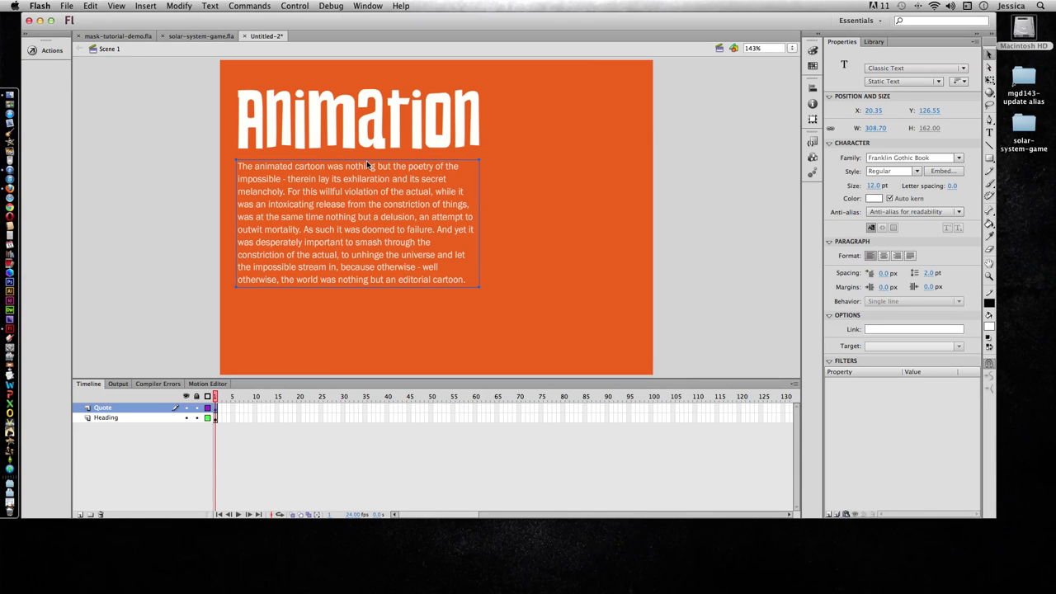
pyautogui.click(407, 342)
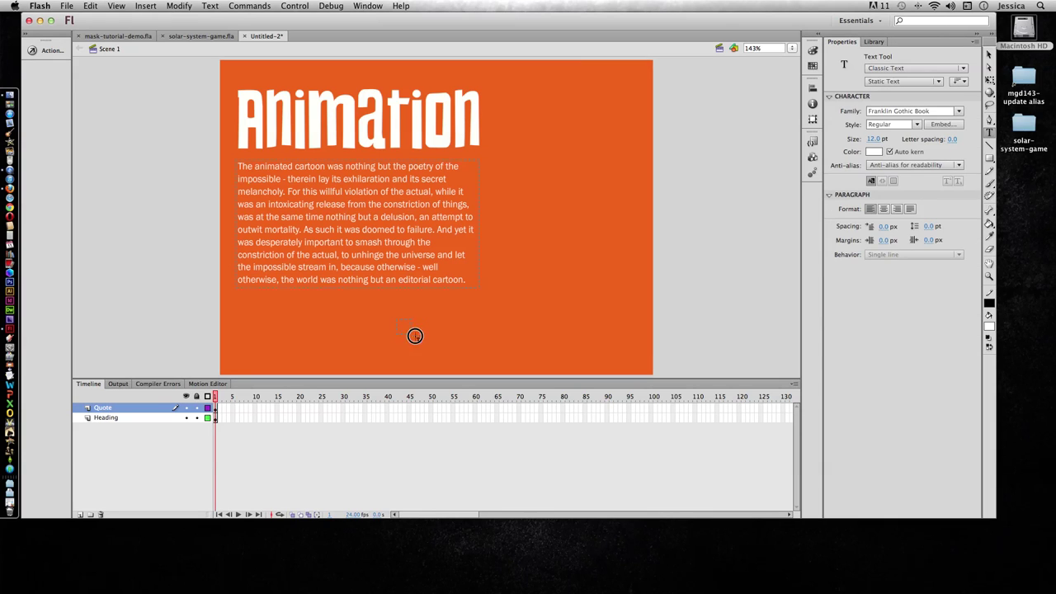
pyautogui.click(415, 336)
pyautogui.write('Star')
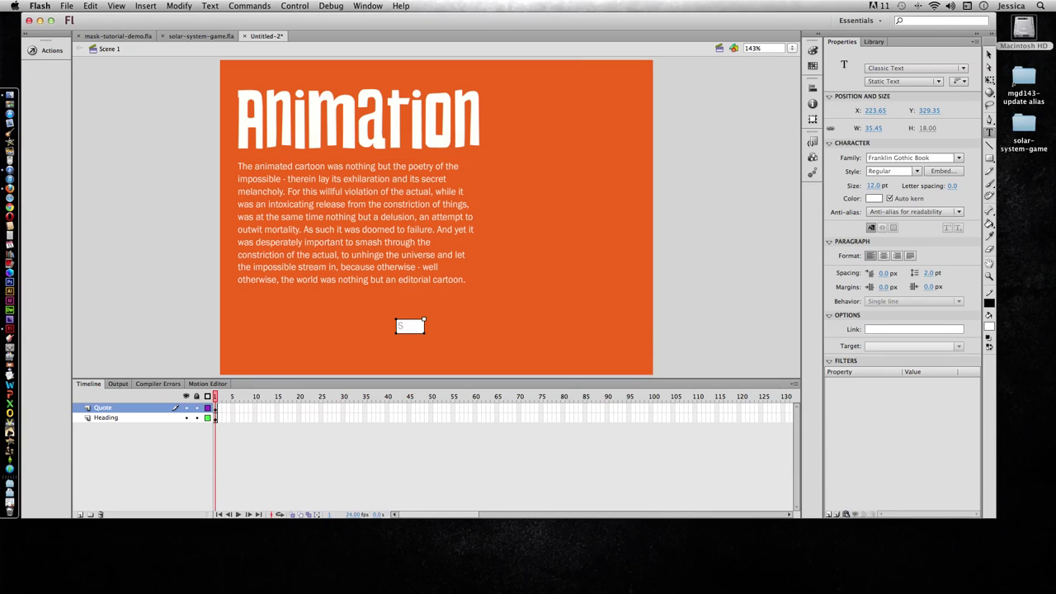
pyautogui.write('t')
pyautogui.click(990, 54)
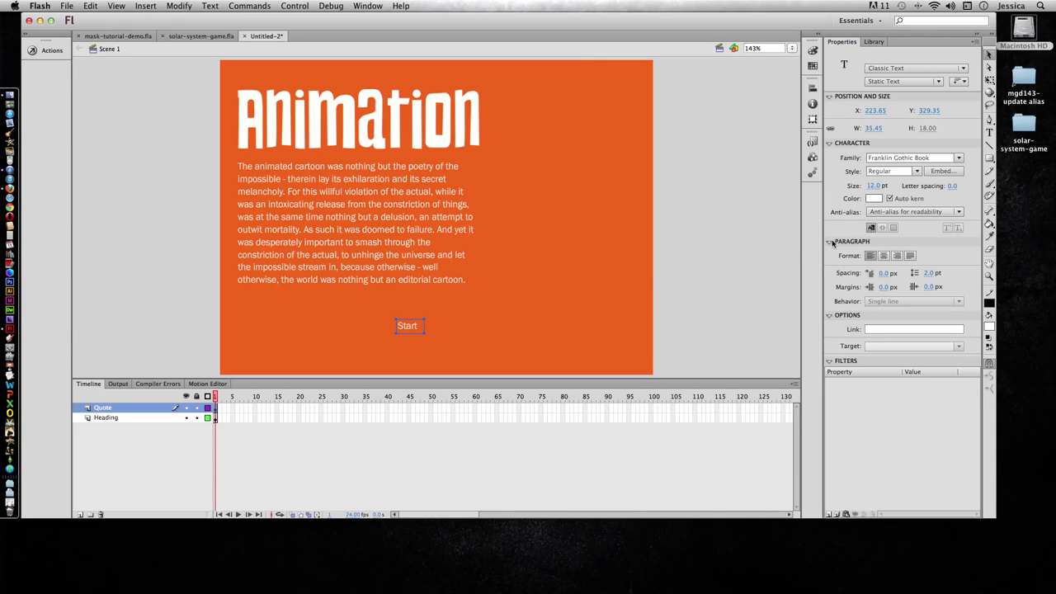
pyautogui.click(873, 232)
pyautogui.press('Delete')
pyautogui.click(404, 250)
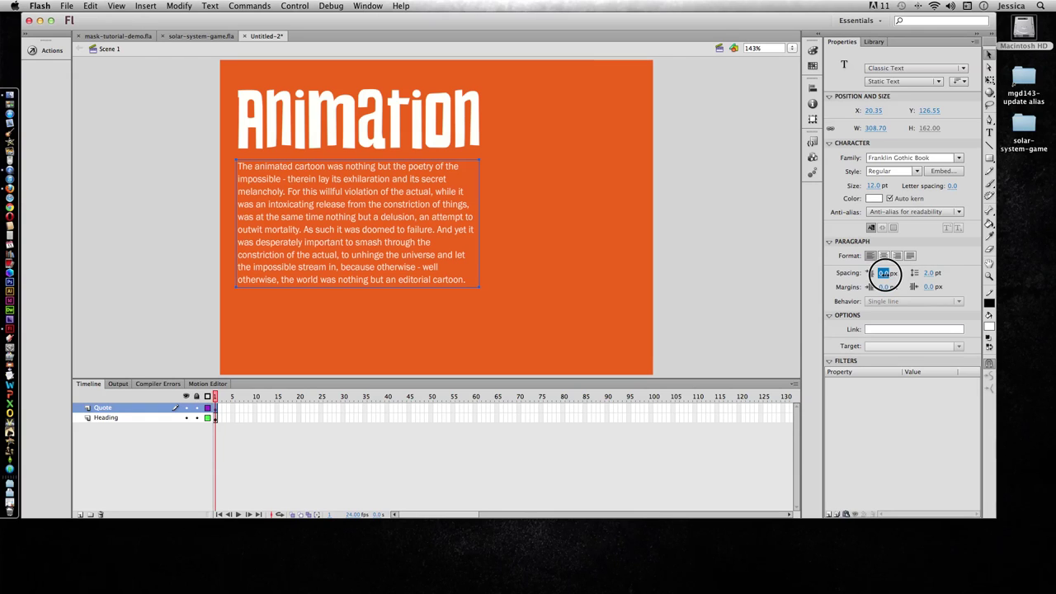
# Give the whole quote paragraph a 20.6 px first-line indent
pyautogui.click(885, 274)
pyautogui.write('1.5')
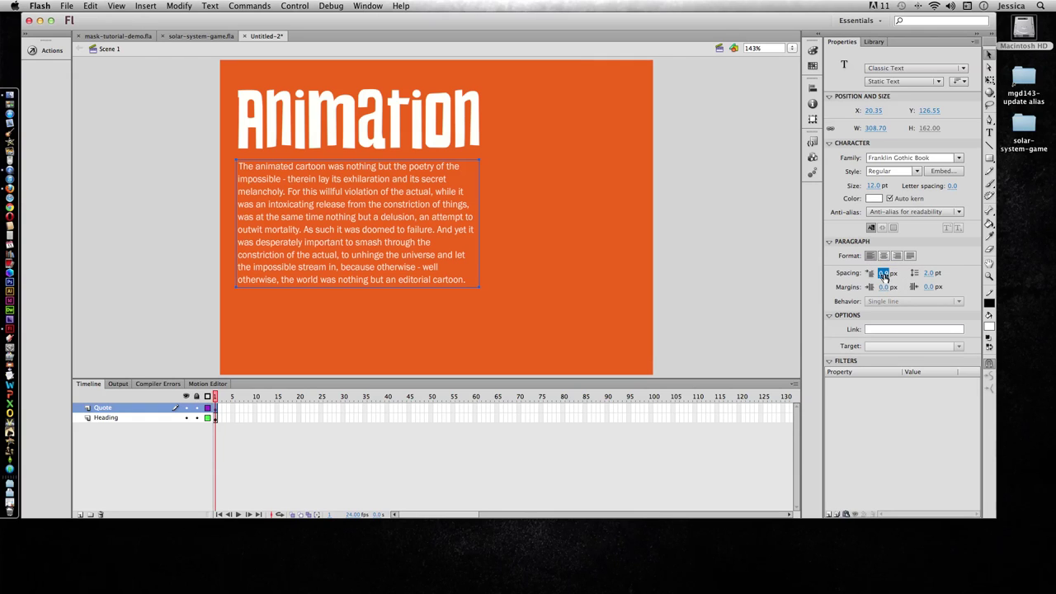
pyautogui.press('Return')
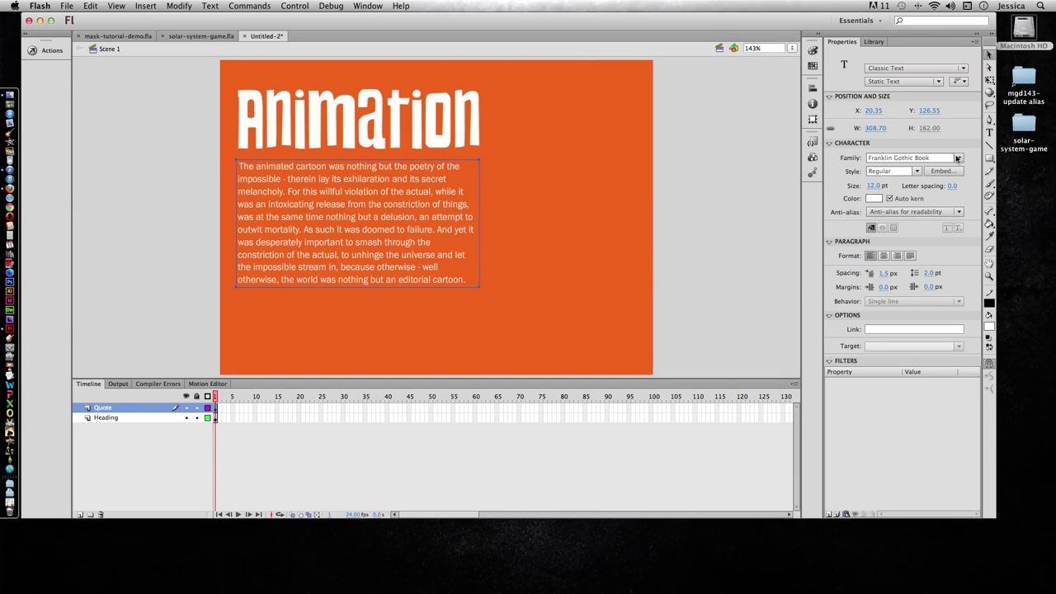
pyautogui.click(989, 133)
pyautogui.click(322, 204)
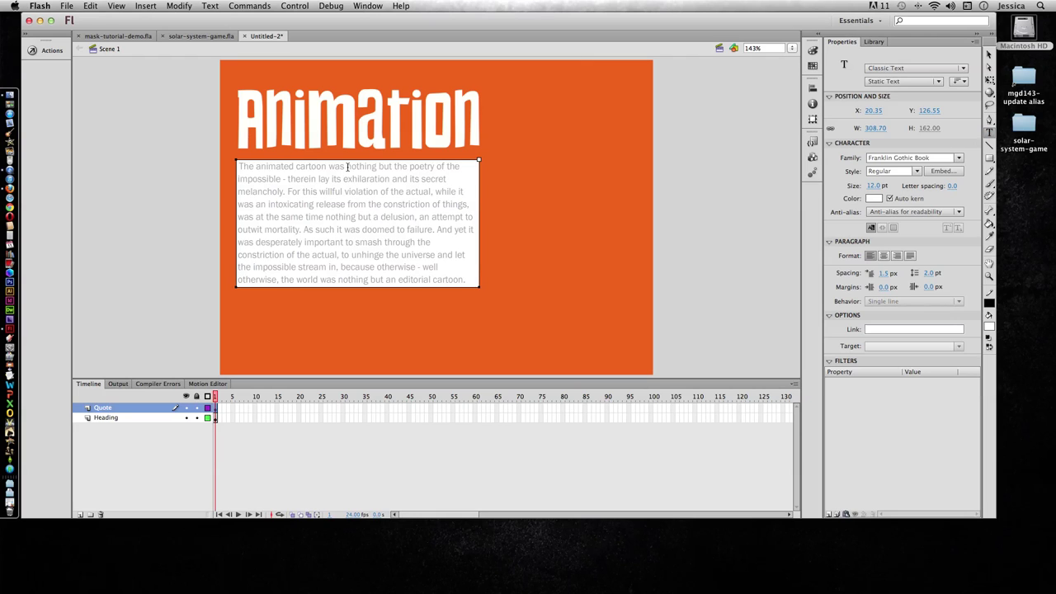
pyautogui.moveTo(238, 166); pyautogui.dragTo(528, 290)
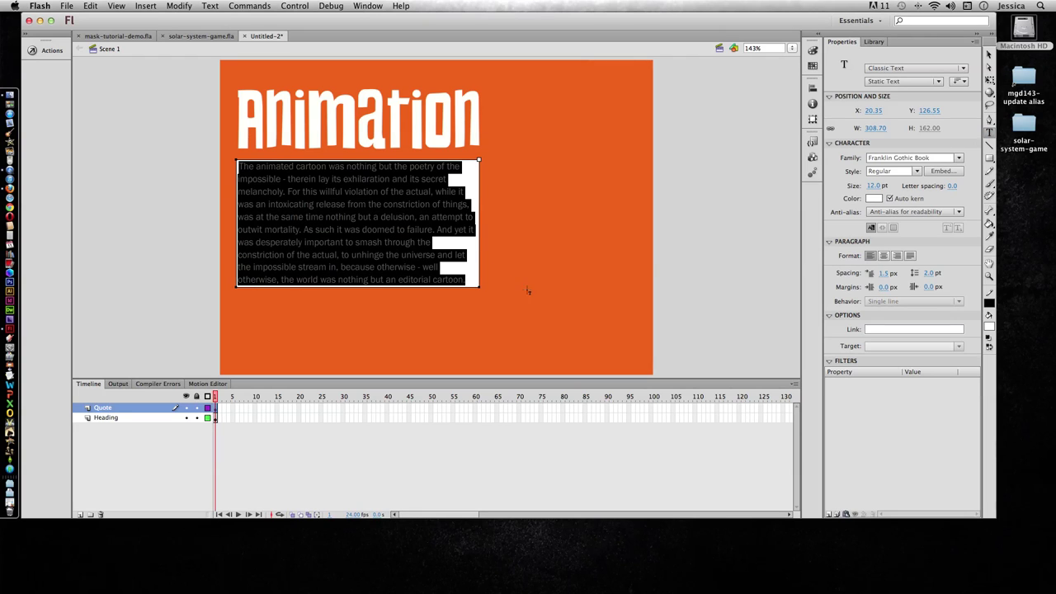
pyautogui.moveTo(877, 274); pyautogui.dragTo(918, 275)
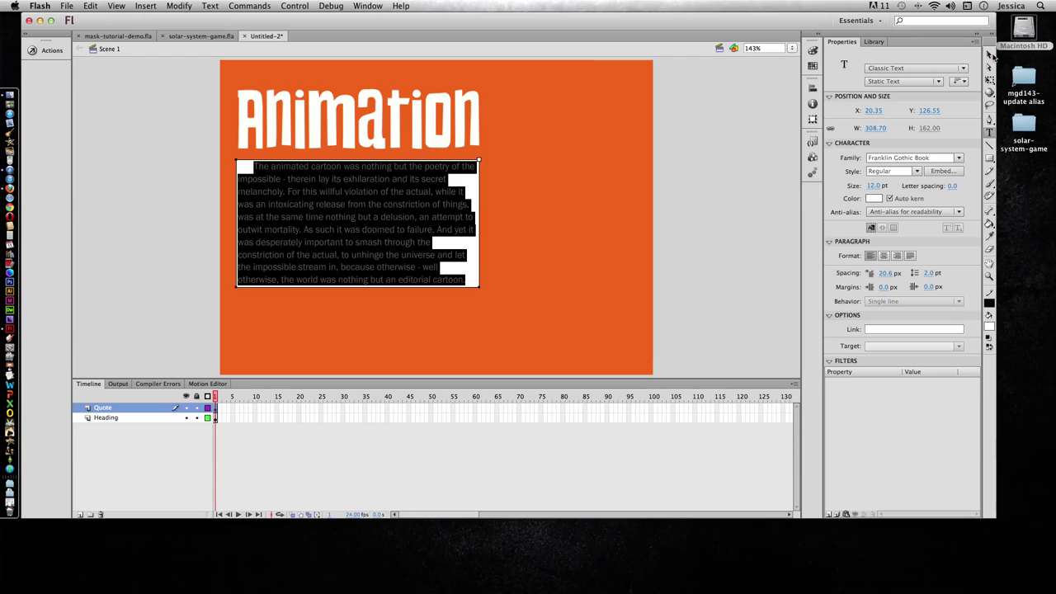
pyautogui.click(989, 55)
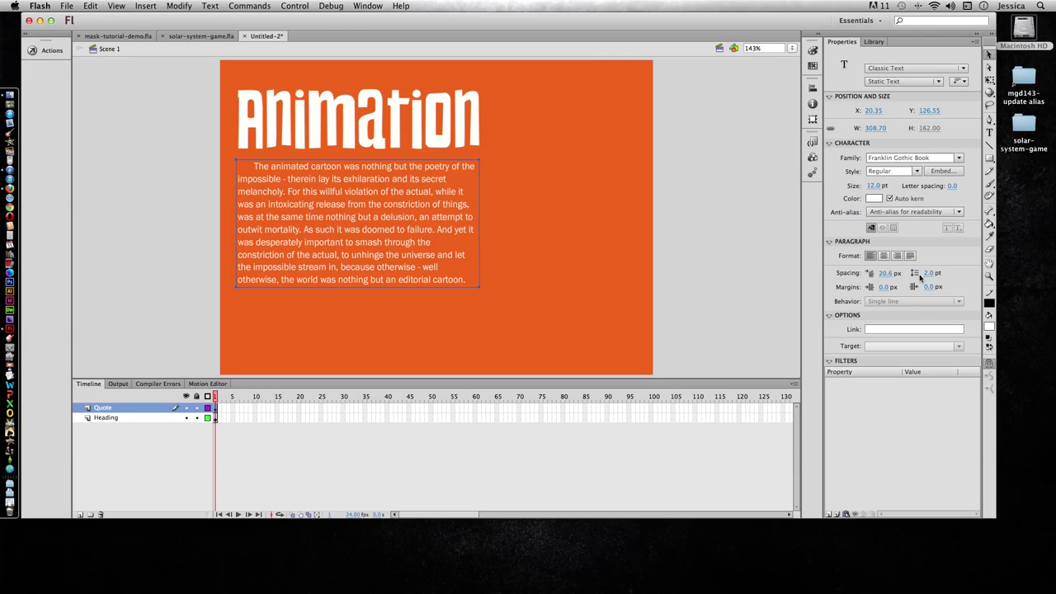
# Set the quote's line spacing to 1.0 pt and its left margin to 23.9 px
pyautogui.moveTo(930, 273); pyautogui.dragTo(930, 273)
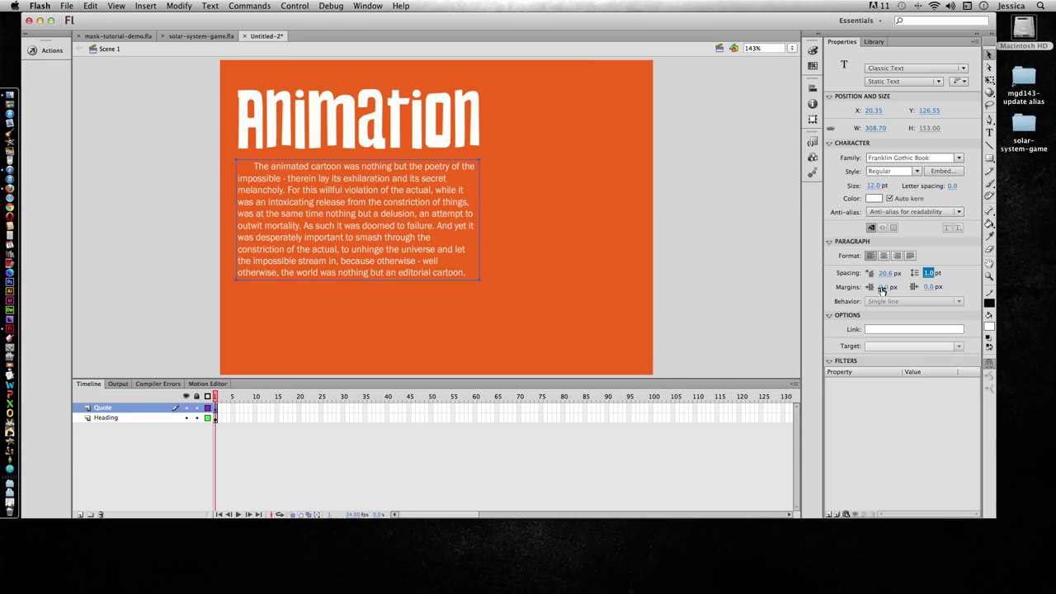
pyautogui.click(884, 286)
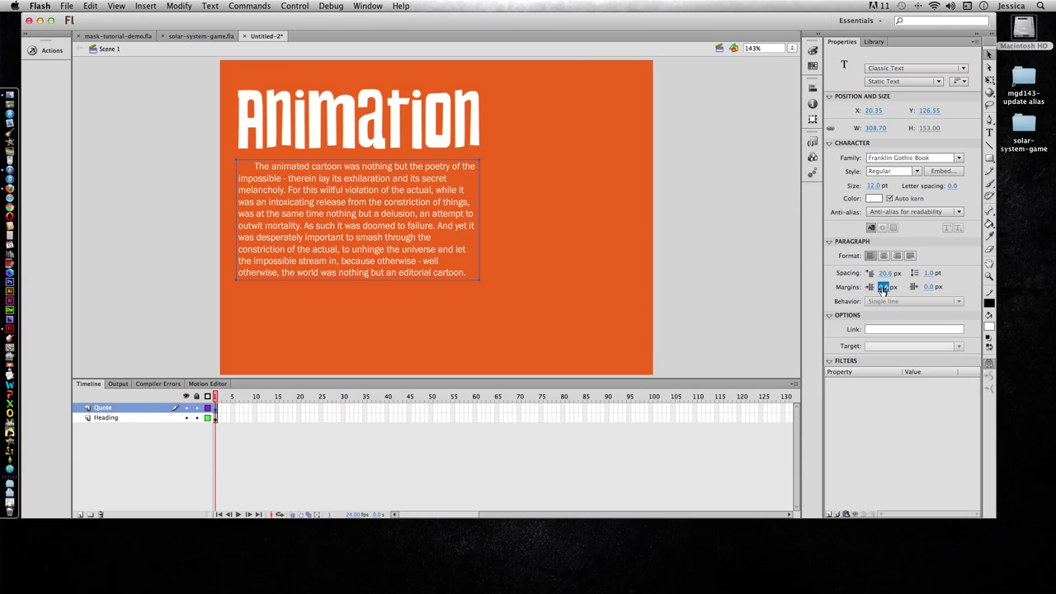
pyautogui.moveTo(904, 286); pyautogui.dragTo(1012, 286)
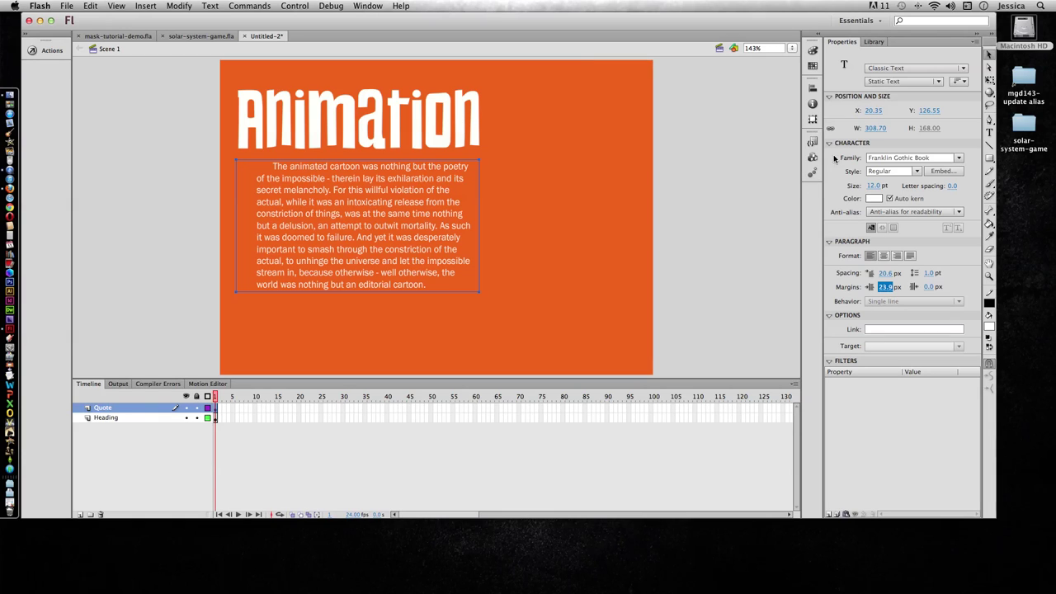
pyautogui.click(896, 71)
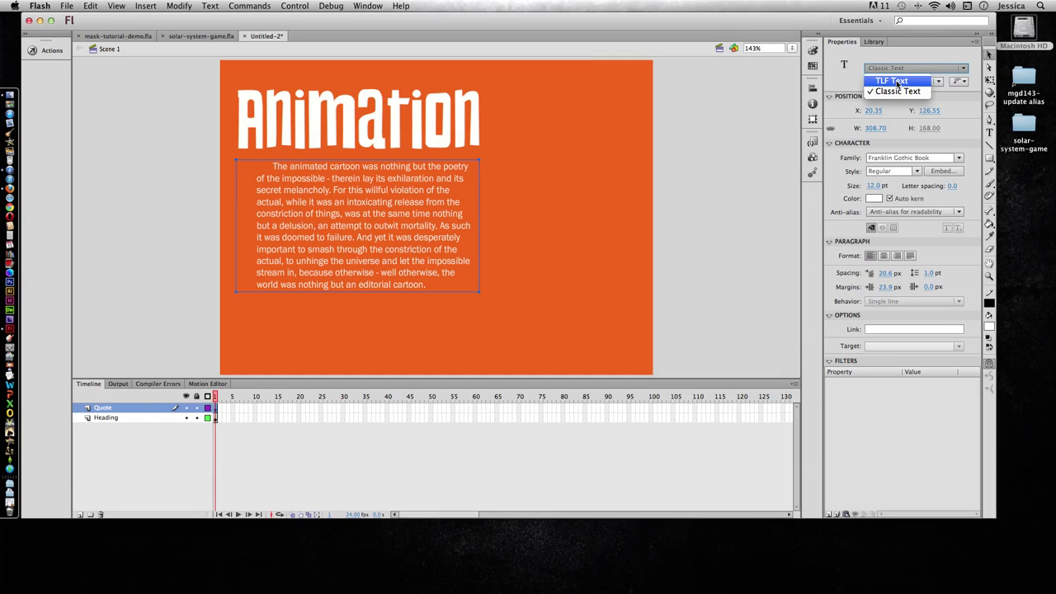
pyautogui.click(853, 85)
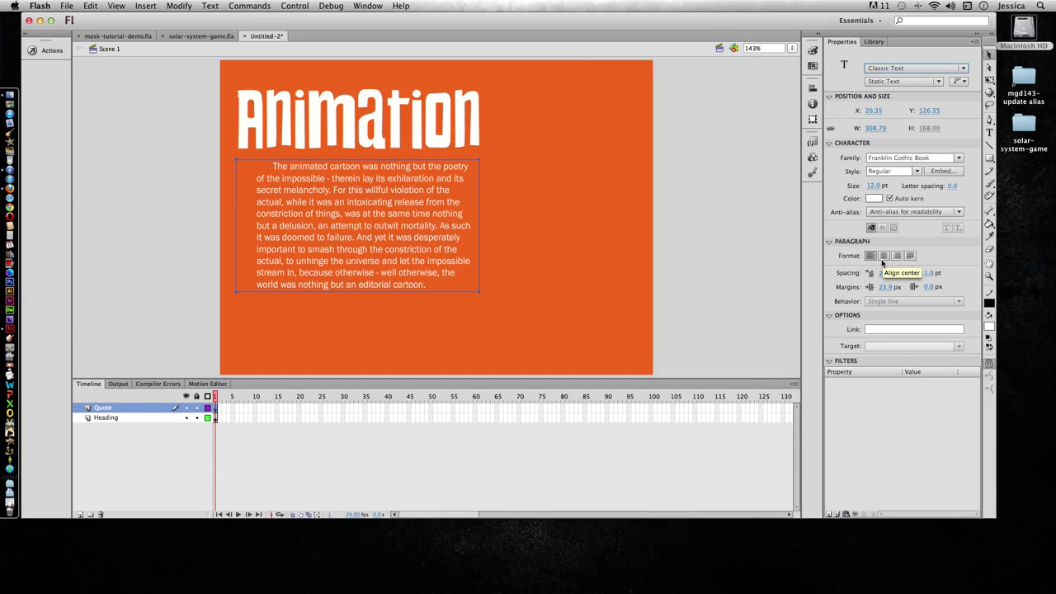
pyautogui.click(926, 82)
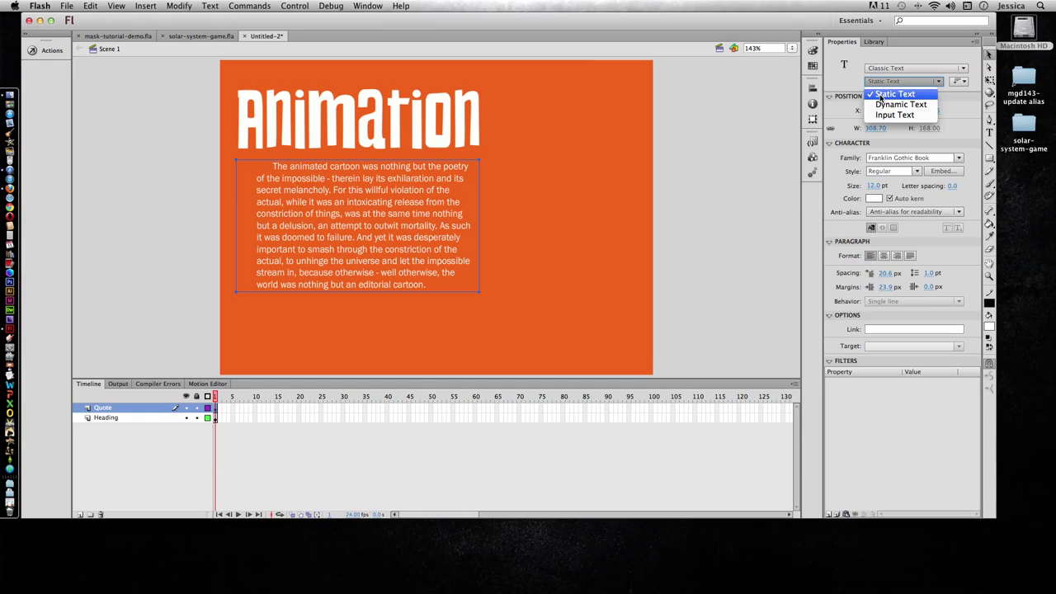
pyautogui.click(881, 98)
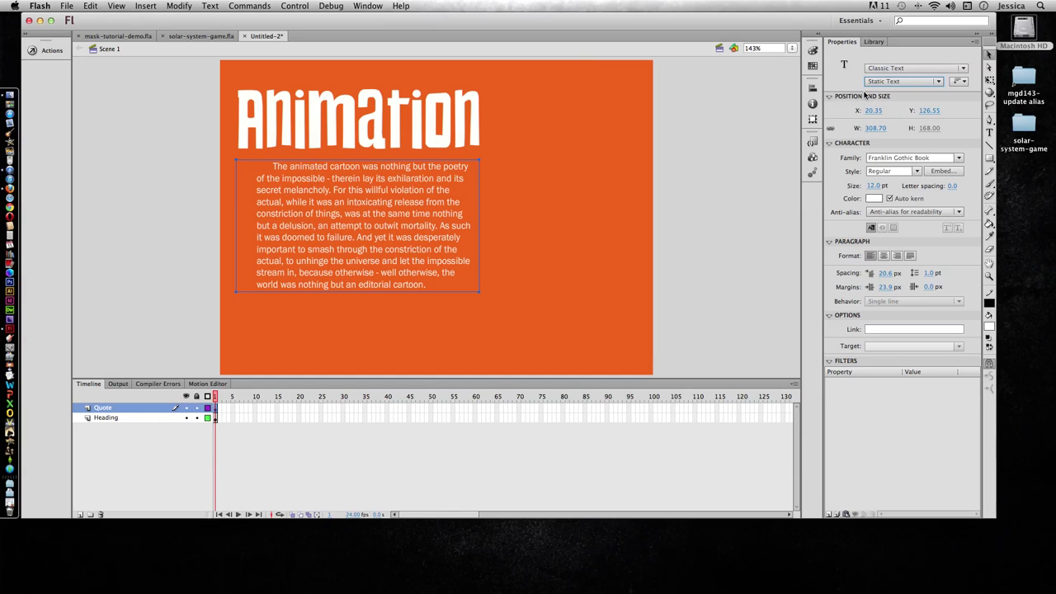